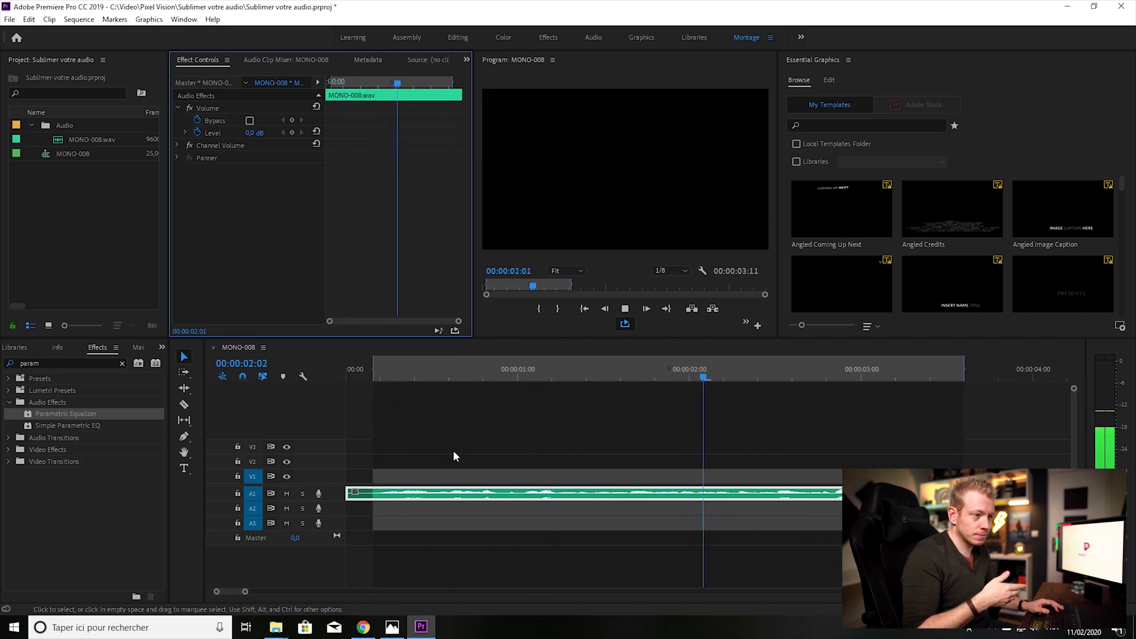
# Stop the playback and look up the Loop Playback control in the Program monitor's button editor without changing the layout
pyautogui.press('space')
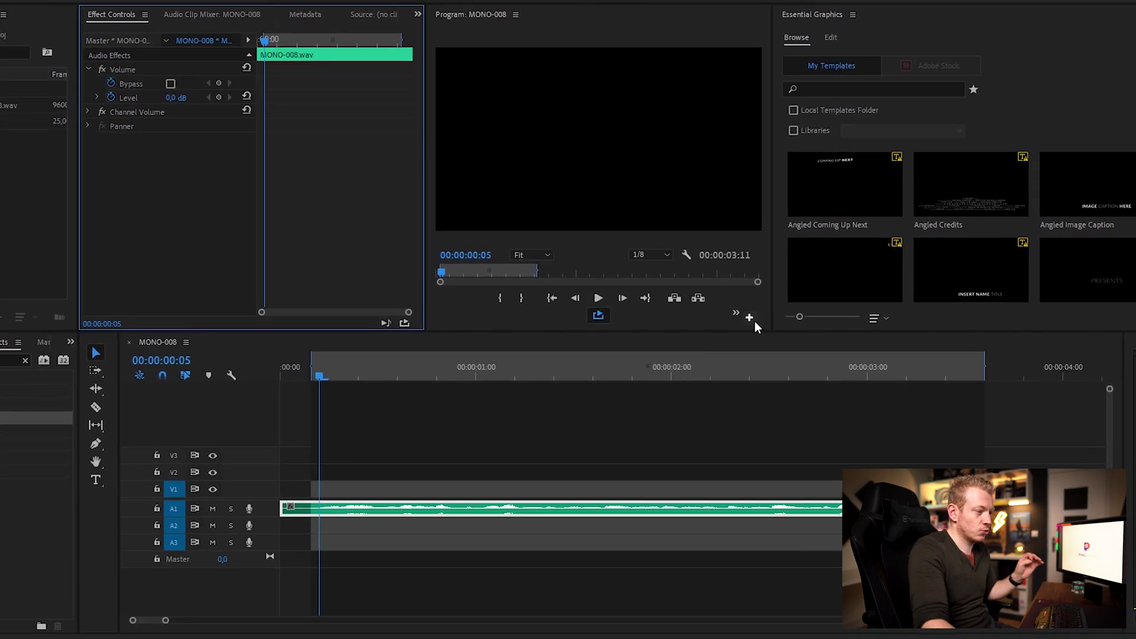
pyautogui.click(751, 318)
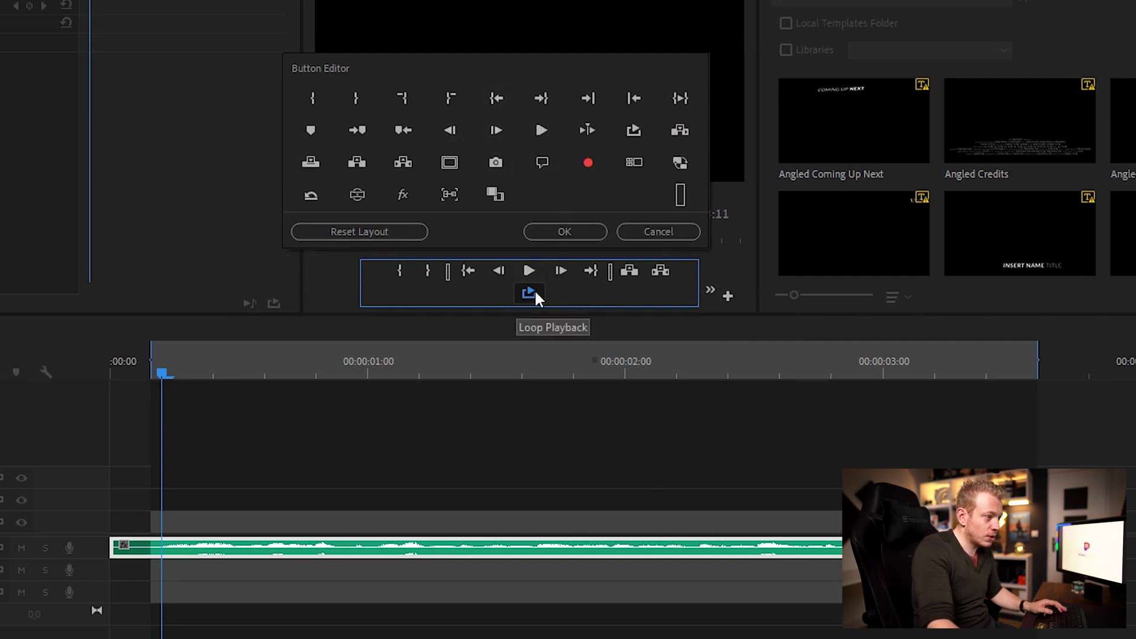
pyautogui.click(666, 232)
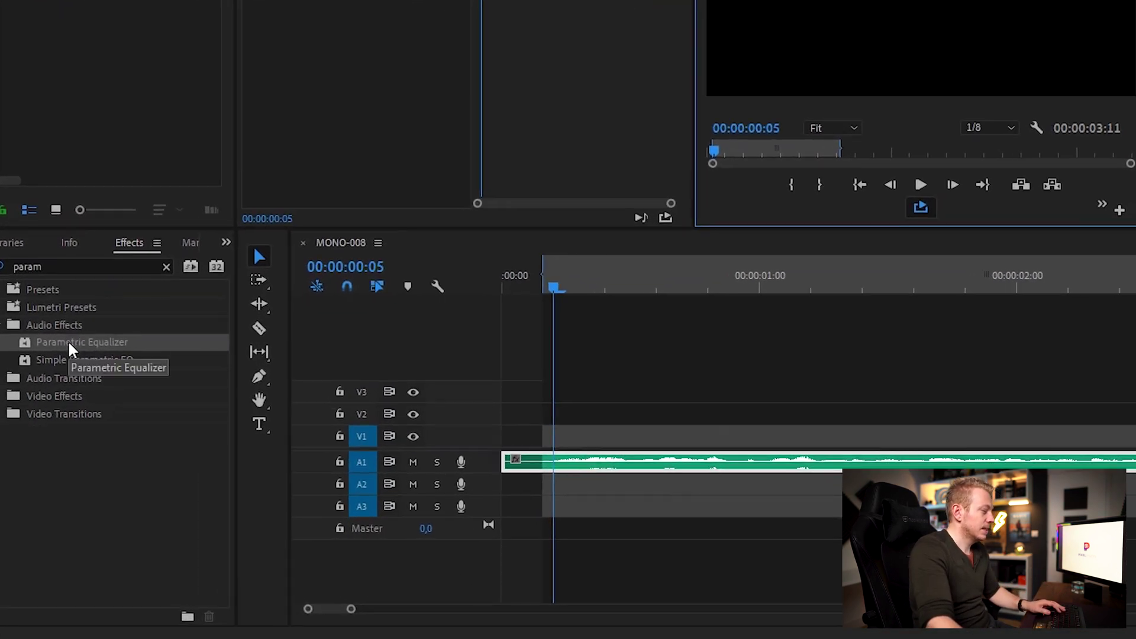
# Apply the Parametric Equalizer to the MONO-008.wav clip on A1, and set the display range in its custom setup to 30 dB
pyautogui.moveTo(34, 342); pyautogui.dragTo(636, 471)
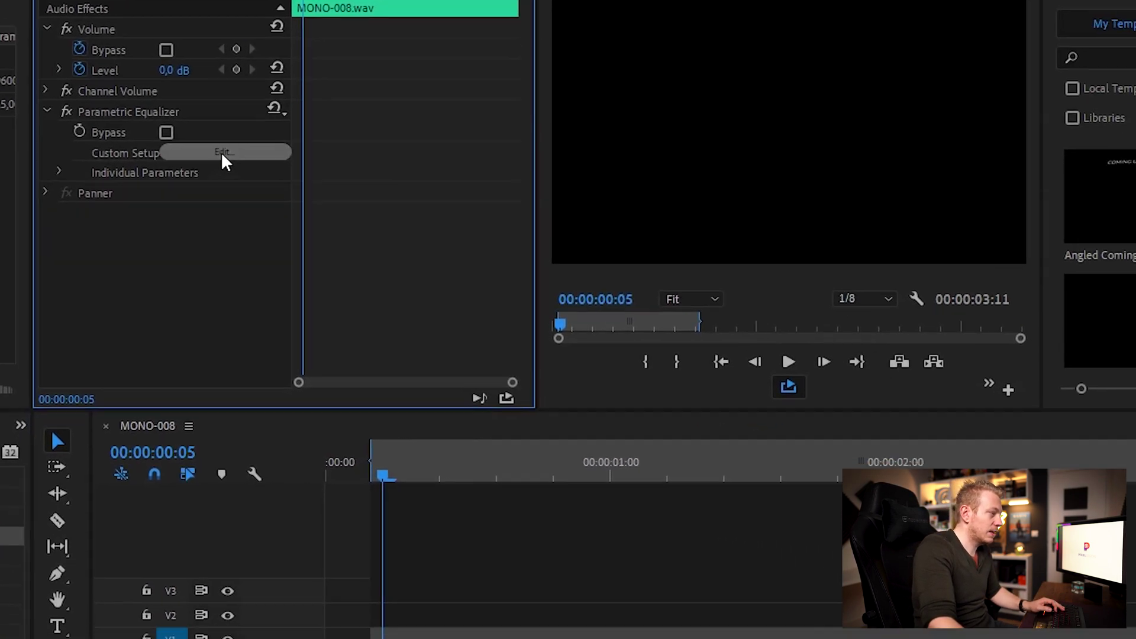
pyautogui.click(407, 1)
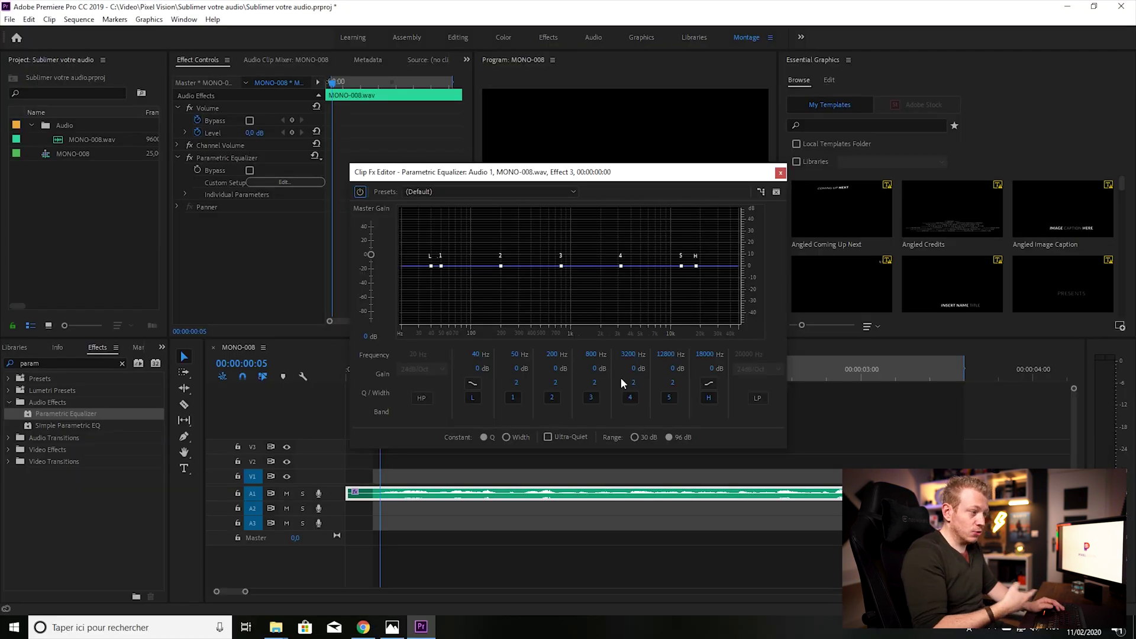
pyautogui.press('space')
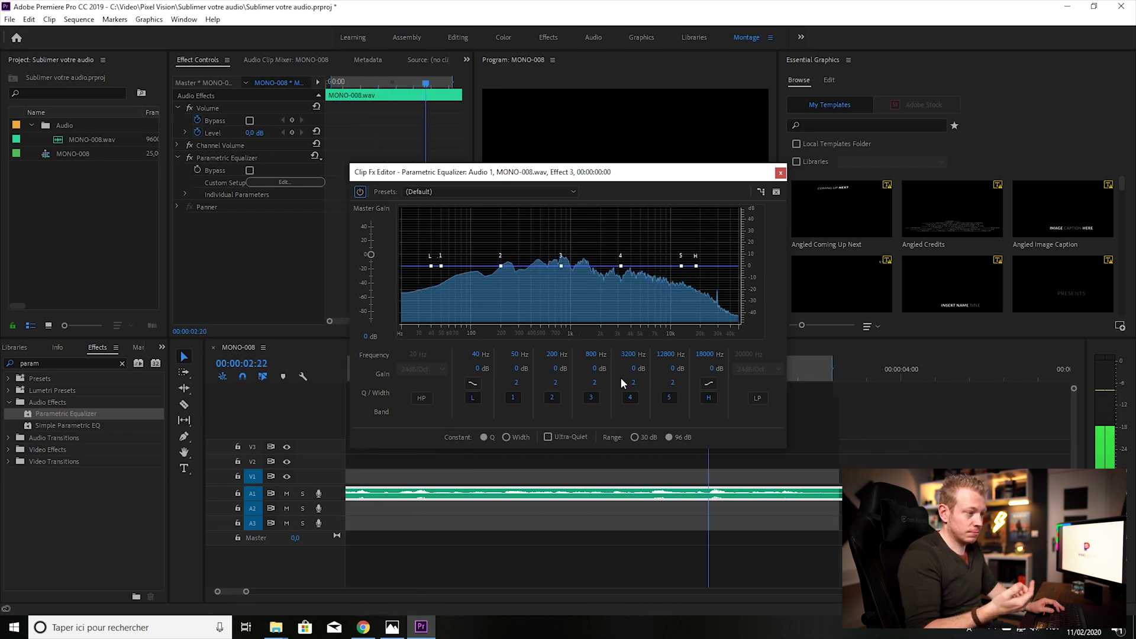
pyautogui.press('space')
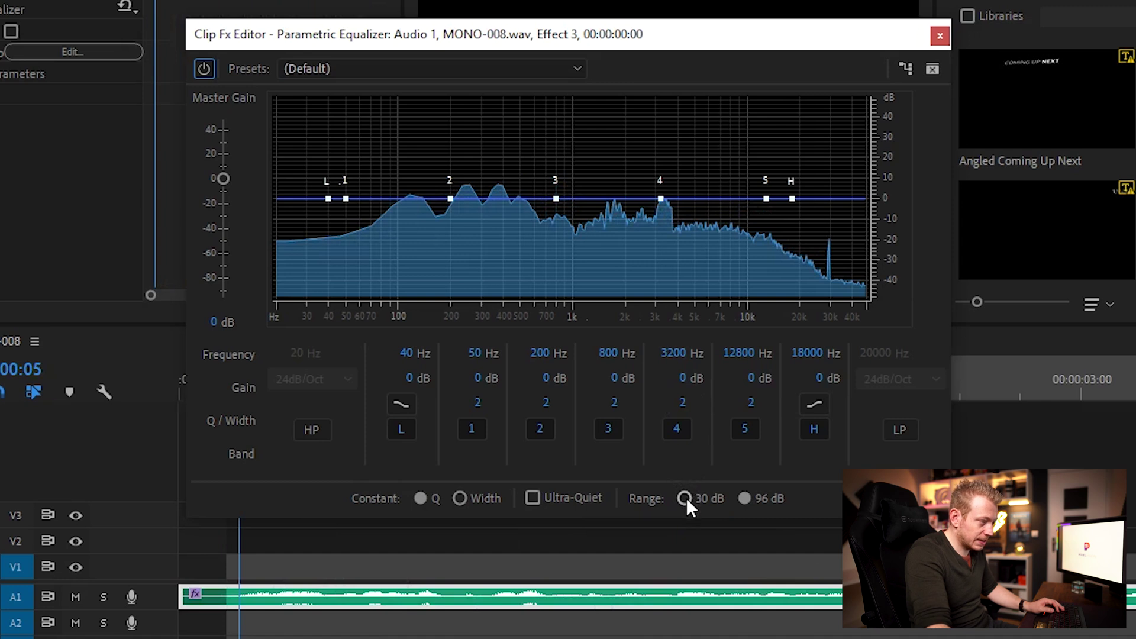
pyautogui.click(685, 498)
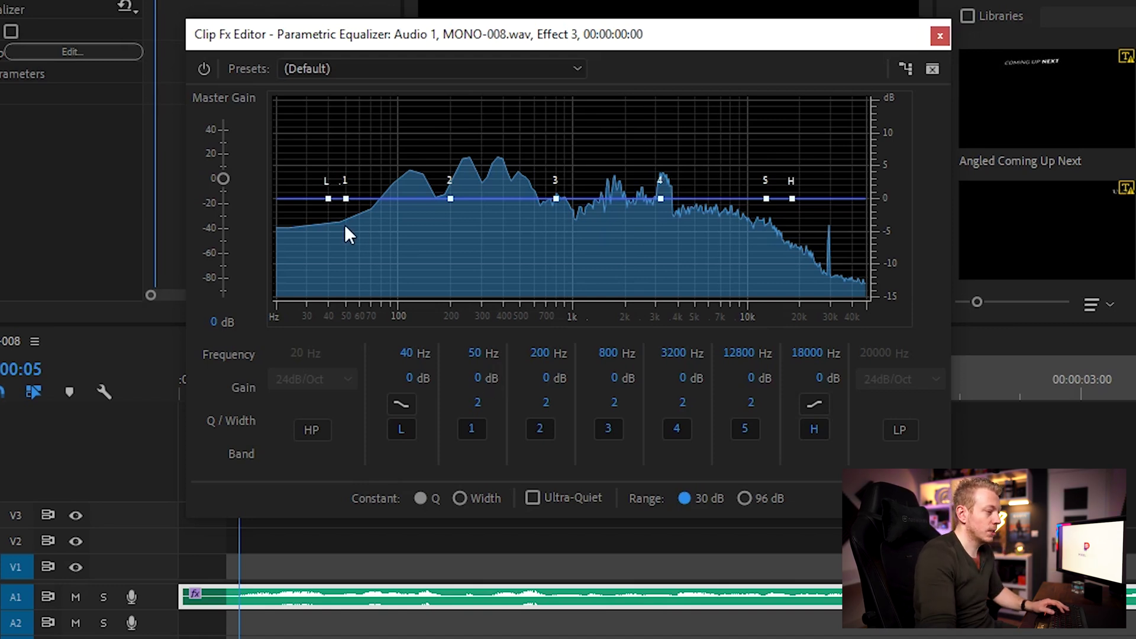
# Enable the equalizer's high-pass filter and sweep its cutoff up to about 100 Hz while the clip plays
pyautogui.click(311, 430)
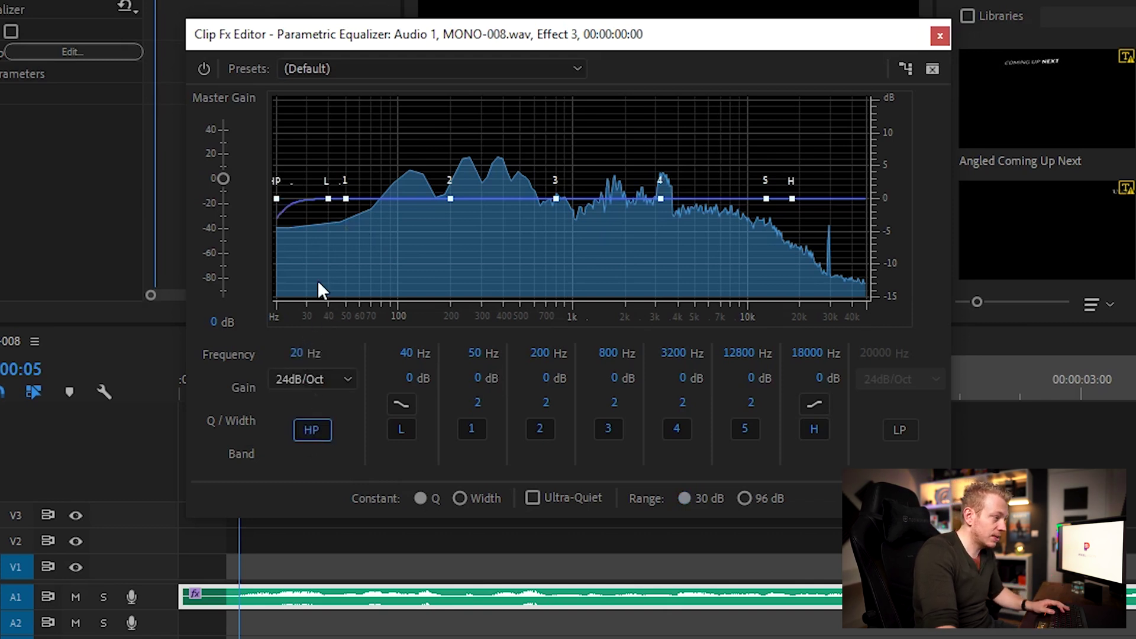
pyautogui.moveTo(300, 353)
pyautogui.mouseDown()
pyautogui.moveTo(332, 354)
pyautogui.moveTo(303, 354)
pyautogui.moveTo(314, 353)
pyautogui.mouseUp()
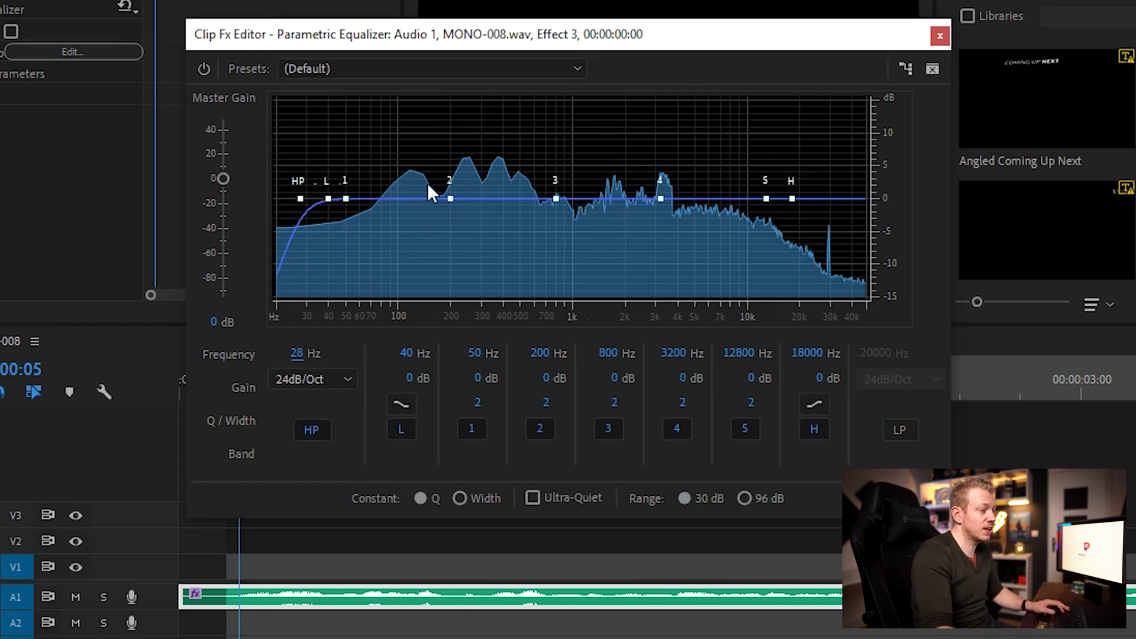
pyautogui.press('space')
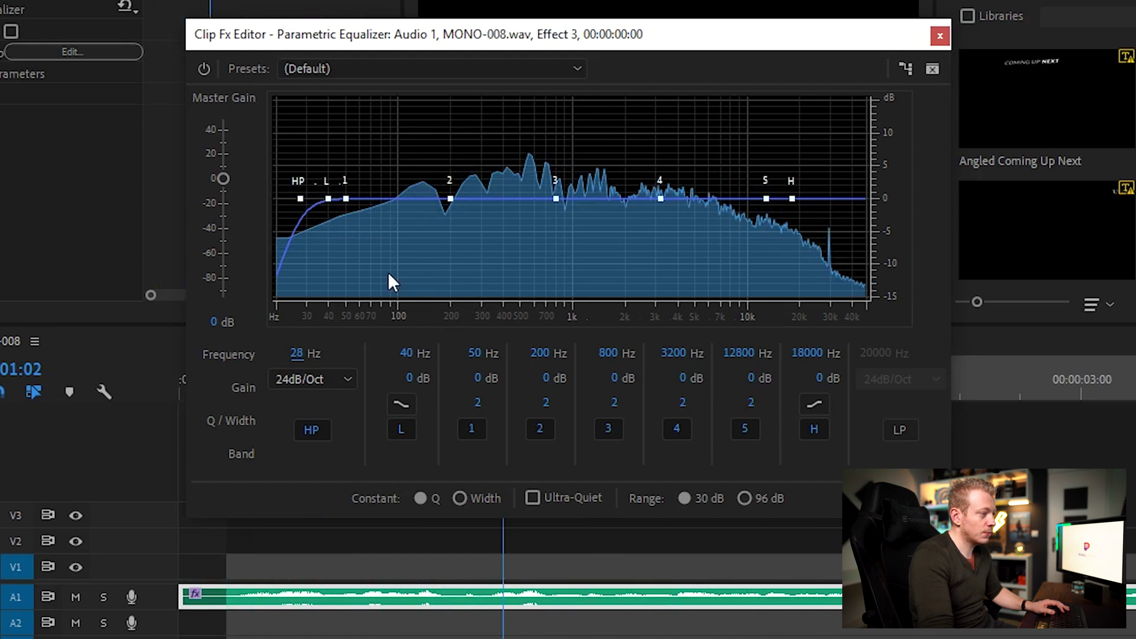
pyautogui.moveTo(302, 358); pyautogui.dragTo(360, 354)
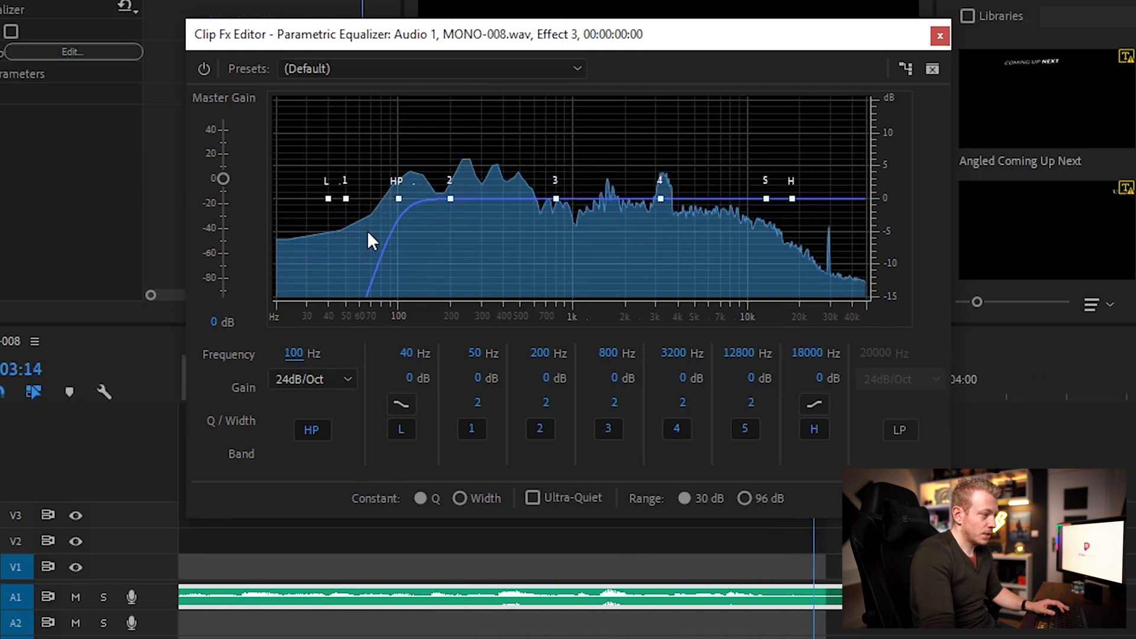
# Reset the high-pass filter's cutoff to 20 Hz
pyautogui.click(299, 354)
pyautogui.write('20')
pyautogui.press('Return')
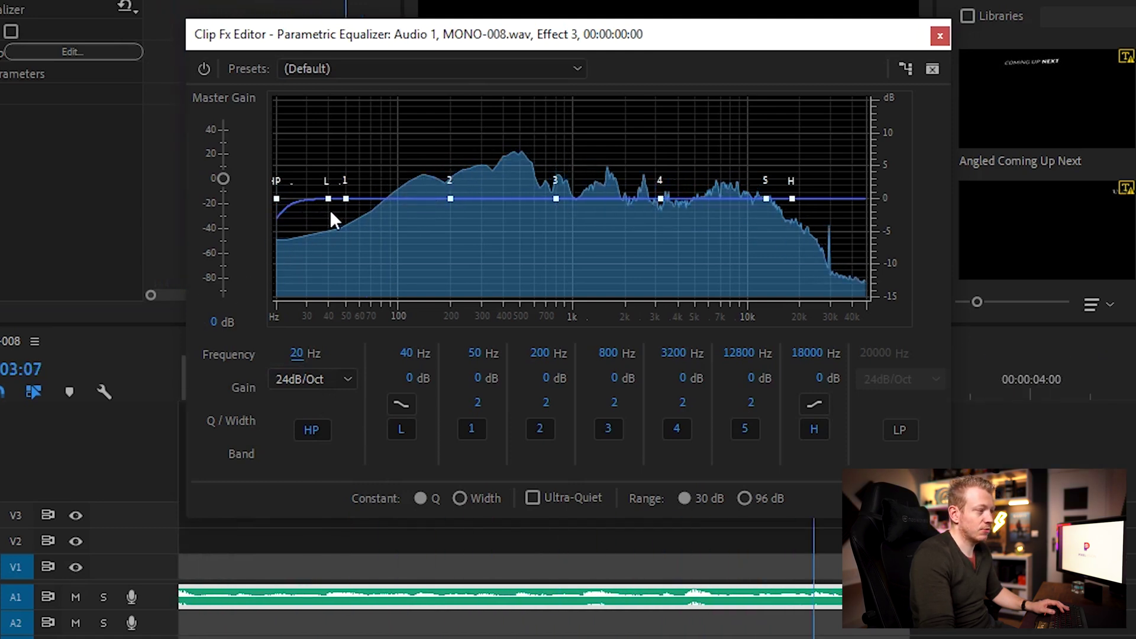
# Raise the high-pass filter's cutoff again and set it to 90 Hz
pyautogui.moveTo(300, 362); pyautogui.dragTo(365, 352)
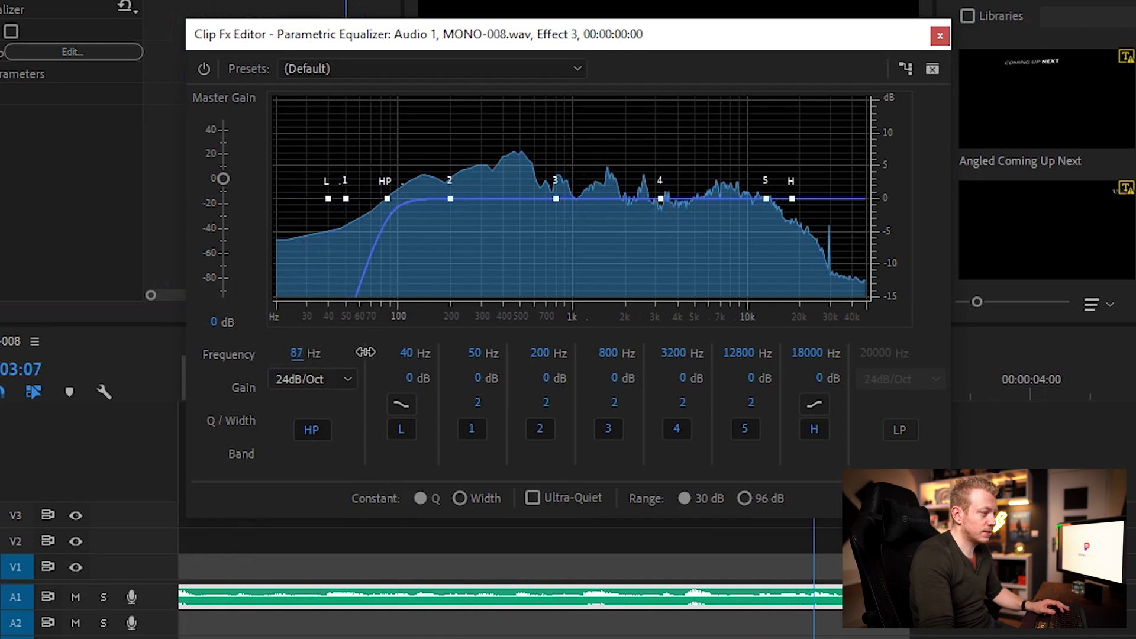
pyautogui.click(310, 354)
pyautogui.write('90')
pyautogui.press('Return')
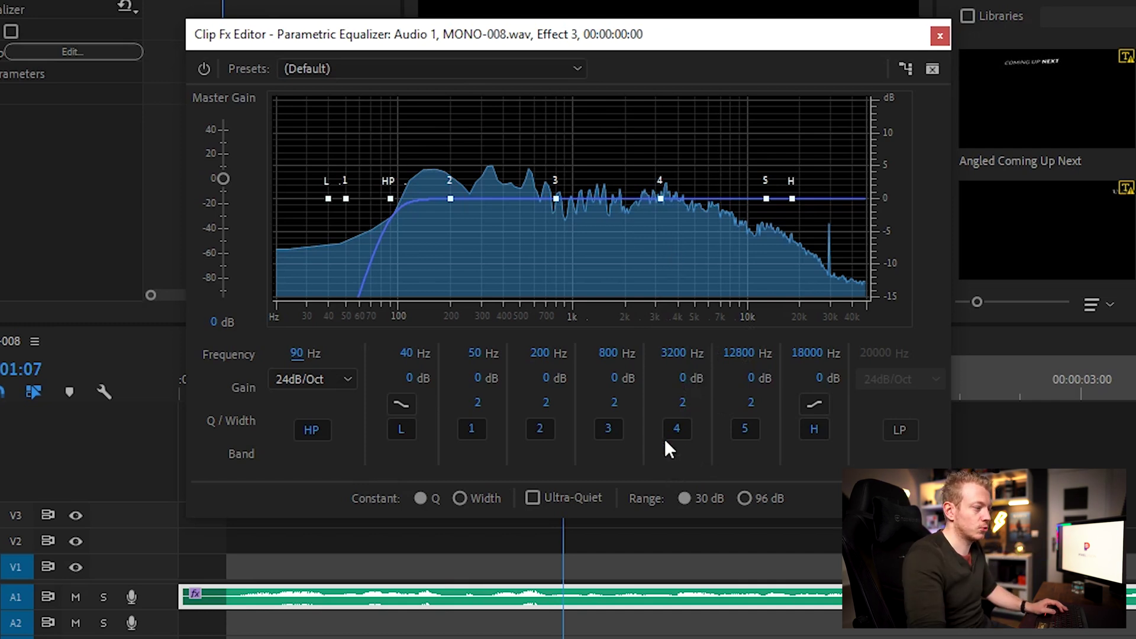
# Sweep band 4 to 2242 Hz with a boost of about 12.8 dB, then lower its gain to about -4.9 dB
pyautogui.moveTo(686, 380); pyautogui.dragTo(781, 378)
pyautogui.moveTo(676, 355)
pyautogui.mouseDown()
pyautogui.moveTo(653, 363)
pyautogui.moveTo(701, 380)
pyautogui.moveTo(686, 356)
pyautogui.moveTo(669, 357)
pyautogui.mouseUp()
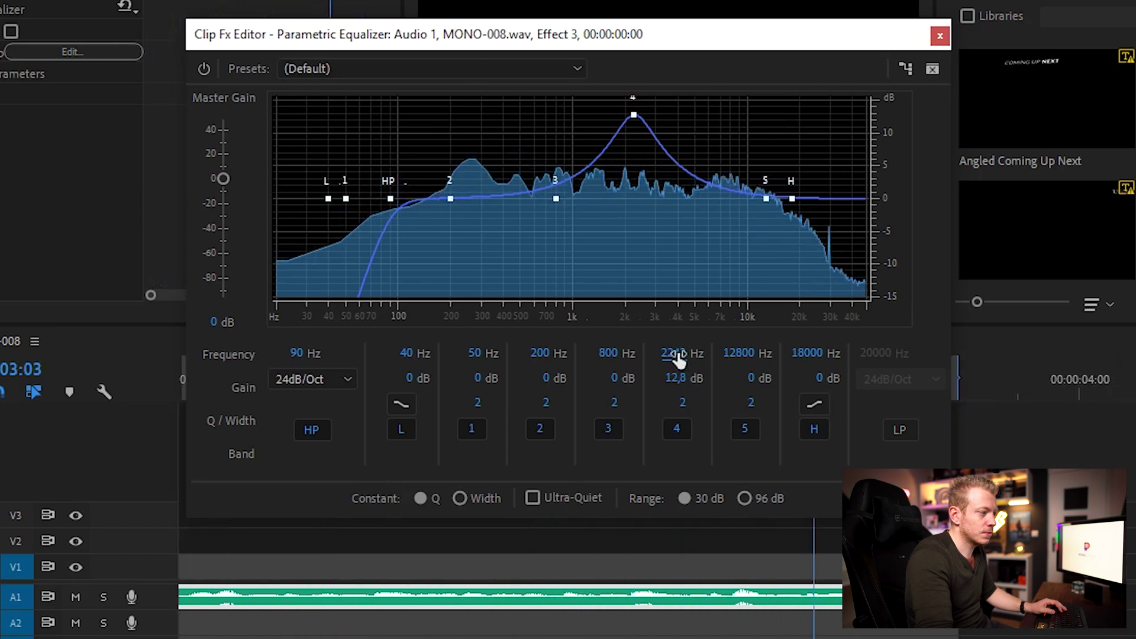
pyautogui.moveTo(680, 389); pyautogui.dragTo(637, 395)
pyautogui.moveTo(586, 401); pyautogui.dragTo(514, 403)
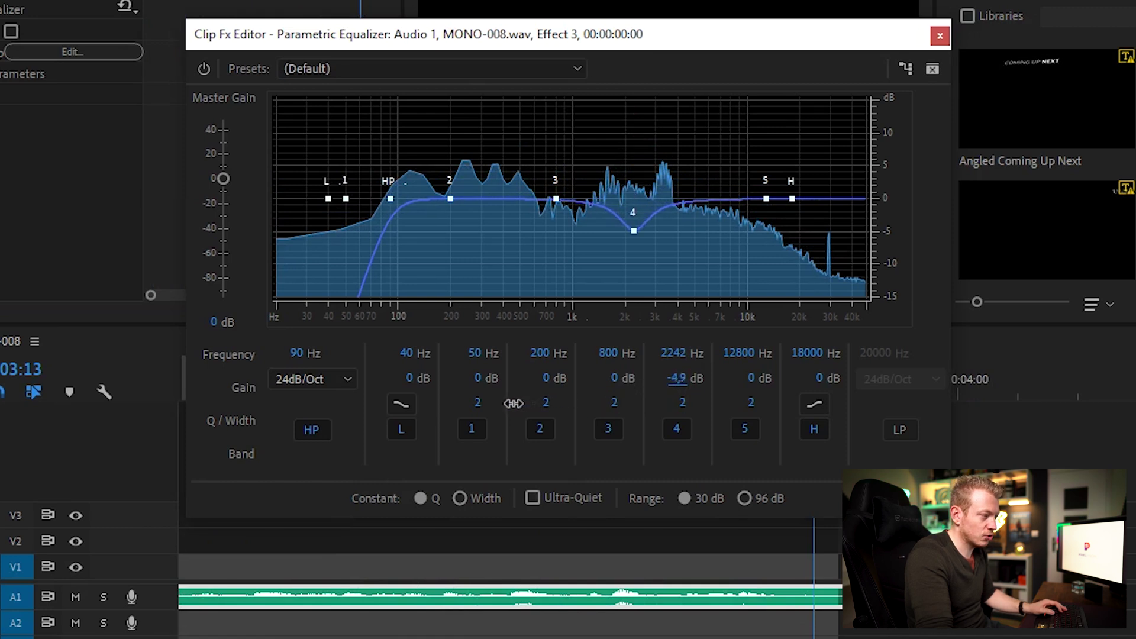
# Reset band 4's gain to 0 dB to compare the sound without the cut
pyautogui.click(679, 379)
pyautogui.write('0')
pyautogui.press('Return')
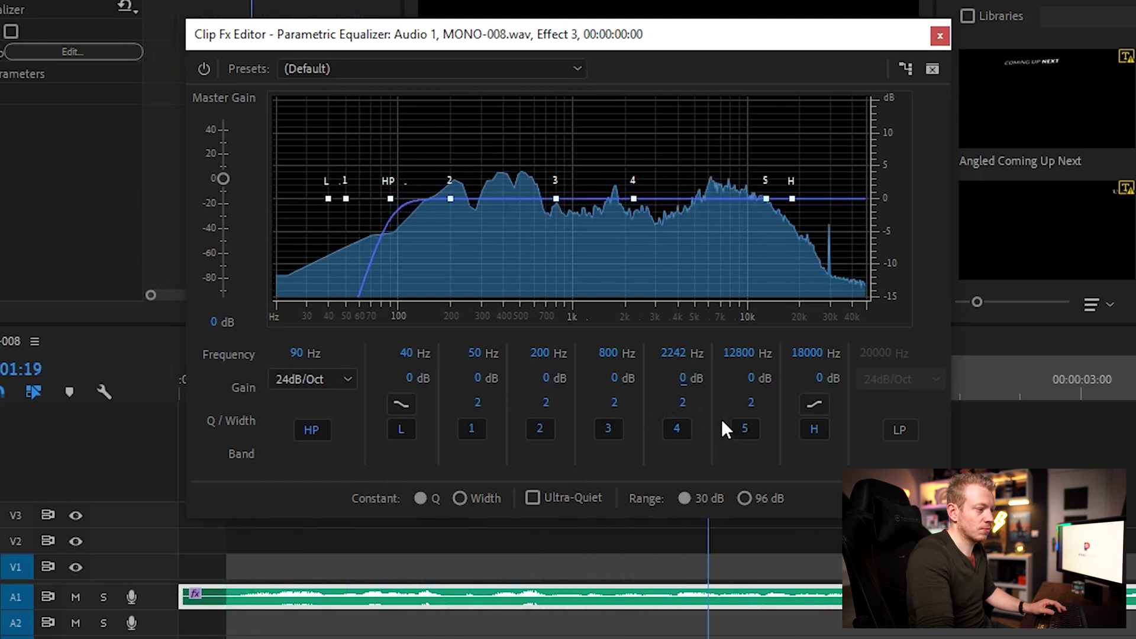
# Set band 4's gain to -5 dB and replay the clip from the start
pyautogui.click(681, 378)
pyautogui.write('-5')
pyautogui.press('Return')
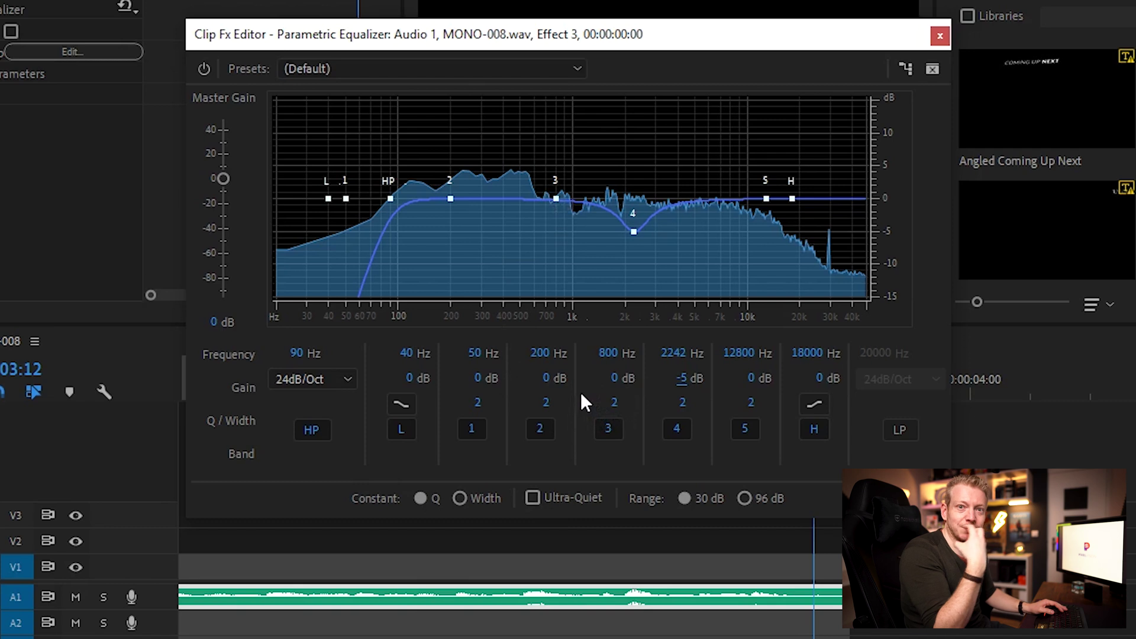
pyautogui.press('Home')
pyautogui.press('space')
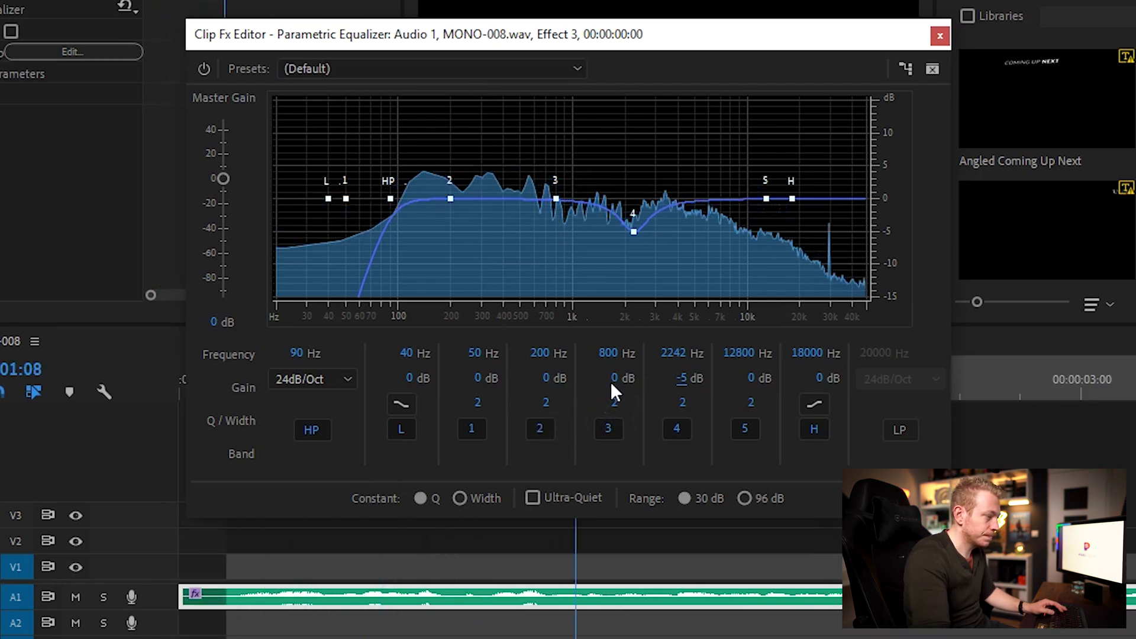
# Boost band 3 and sweep its frequency down to 480 Hz, then set its gain to -5 dB
pyautogui.moveTo(616, 378); pyautogui.dragTo(689, 378)
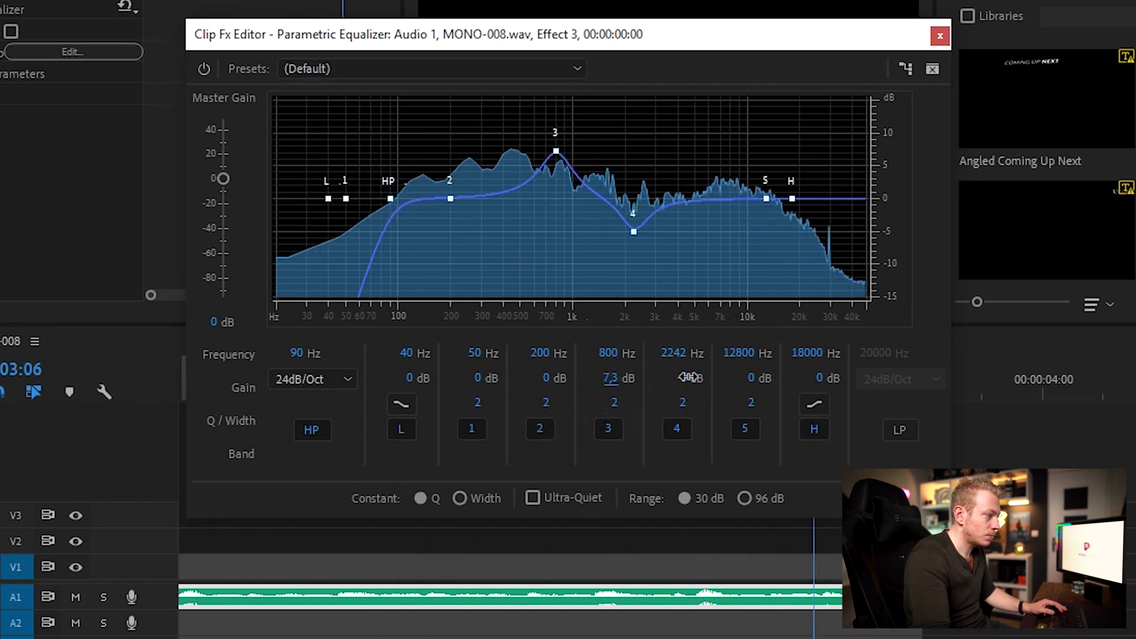
pyautogui.moveTo(611, 353)
pyautogui.mouseDown()
pyautogui.moveTo(578, 352)
pyautogui.moveTo(626, 376)
pyautogui.moveTo(611, 352)
pyautogui.moveTo(594, 354)
pyautogui.moveTo(605, 353)
pyautogui.mouseUp()
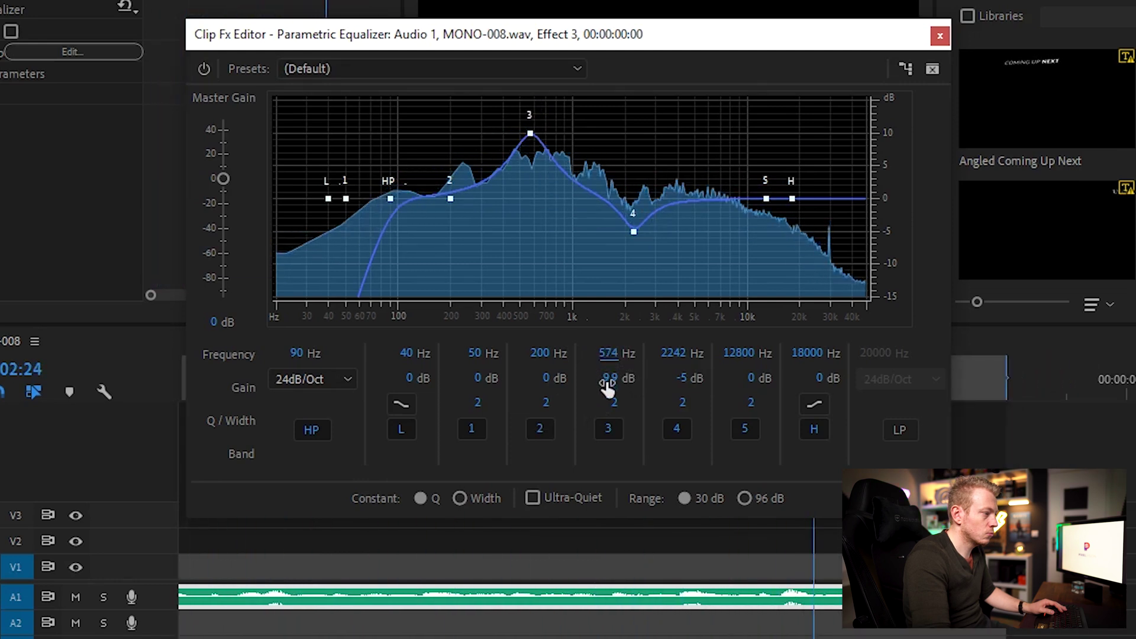
pyautogui.moveTo(609, 354); pyautogui.dragTo(527, 390)
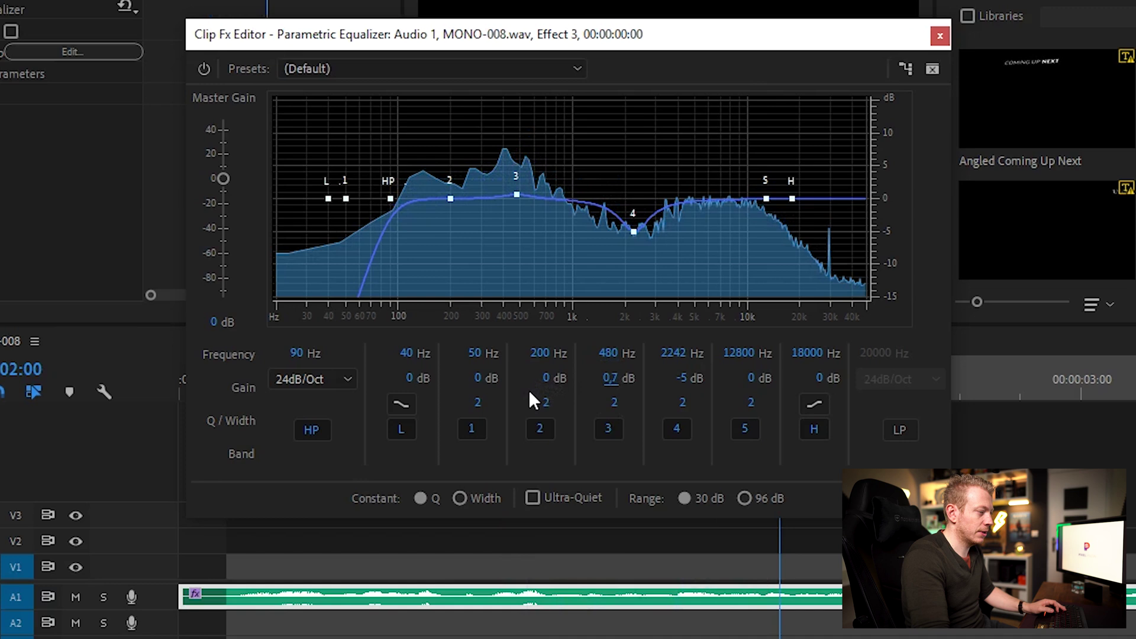
pyautogui.click(610, 380)
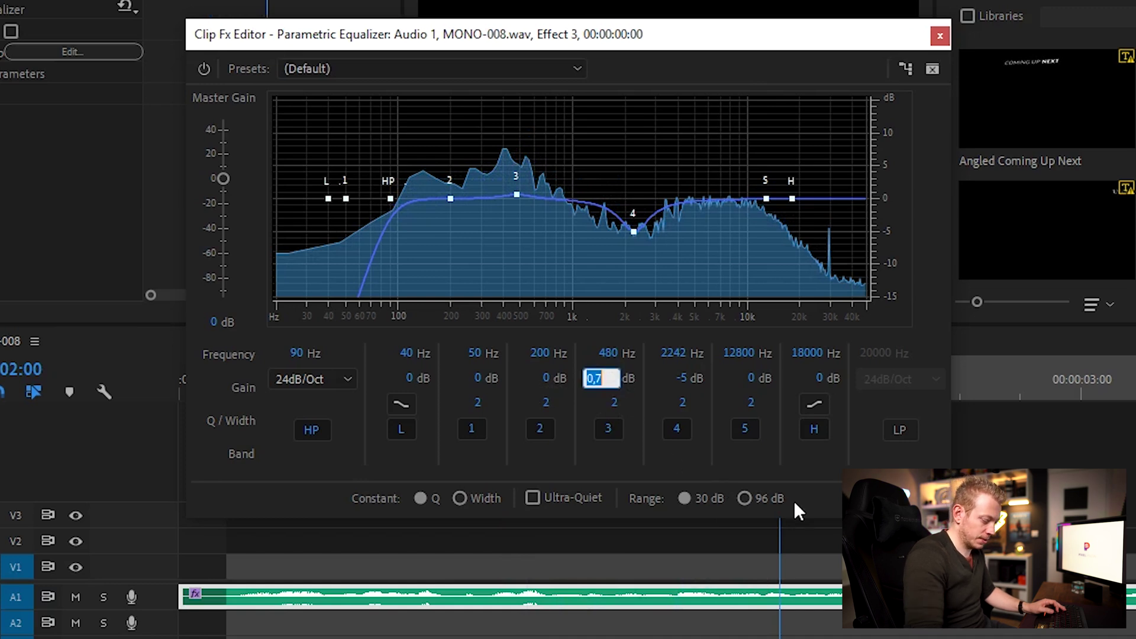
pyautogui.write('-5')
pyautogui.press('Return')
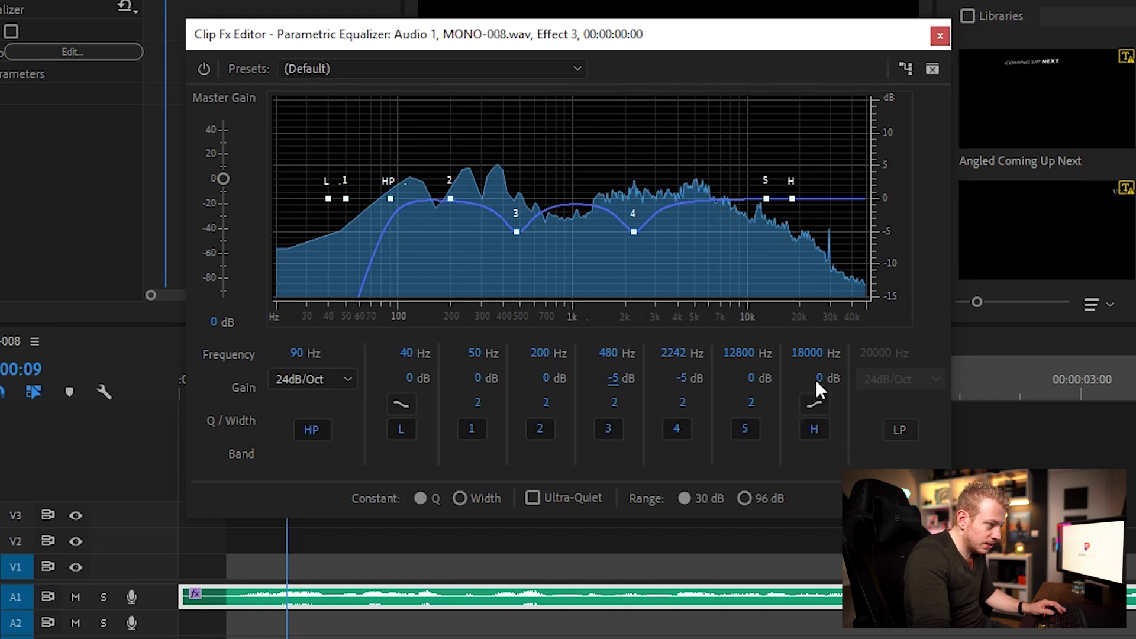
# Set the high shelf to about 7562 Hz with 1.9 dB of gain, and enable the low-pass filter at about 16740 Hz
pyautogui.moveTo(817, 377); pyautogui.dragTo(784, 352)
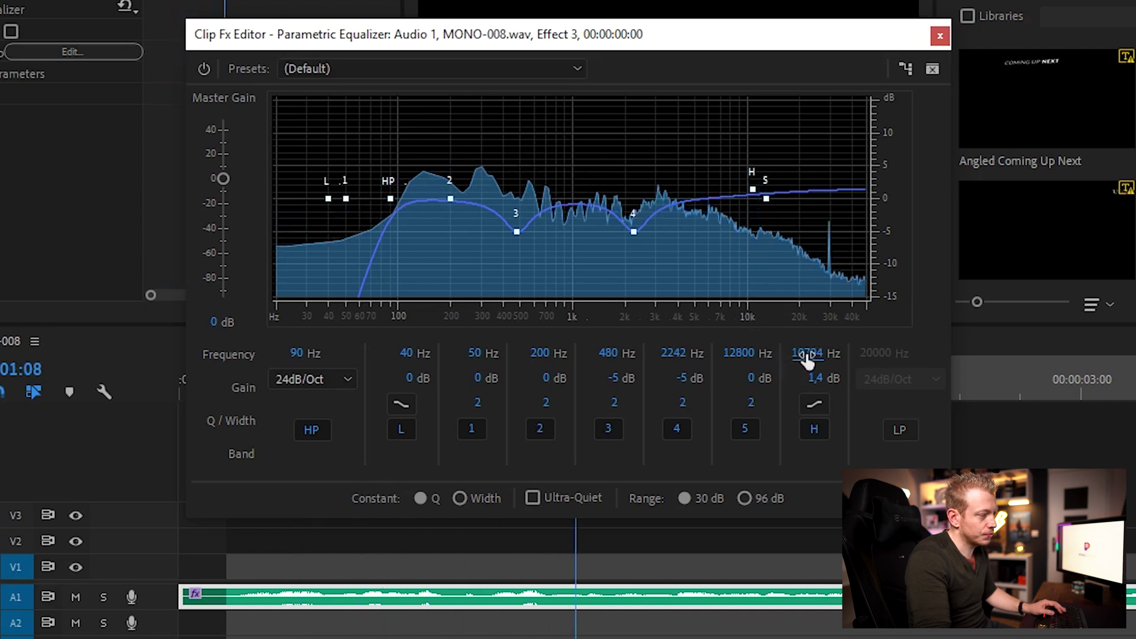
pyautogui.moveTo(812, 353); pyautogui.dragTo(793, 368)
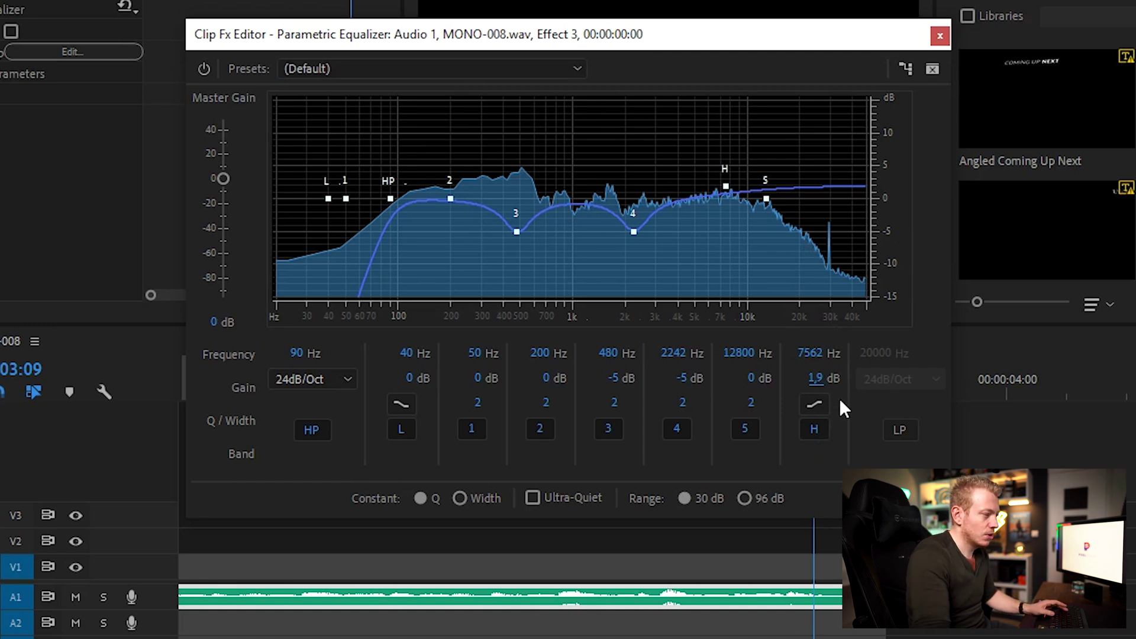
pyautogui.click(898, 430)
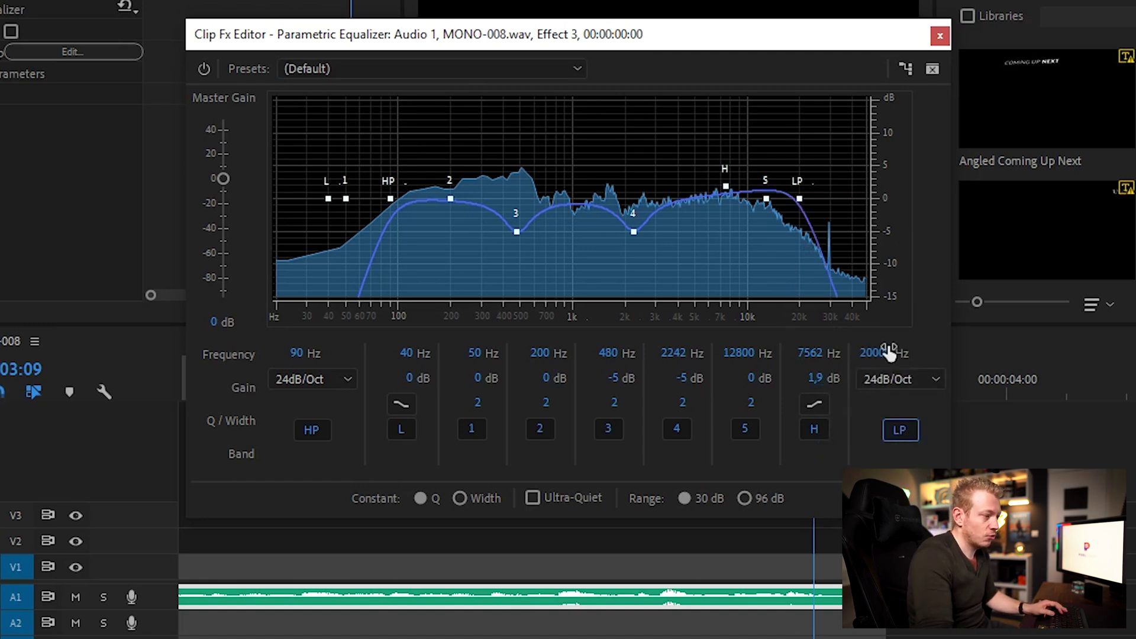
pyautogui.moveTo(887, 353); pyautogui.dragTo(876, 311)
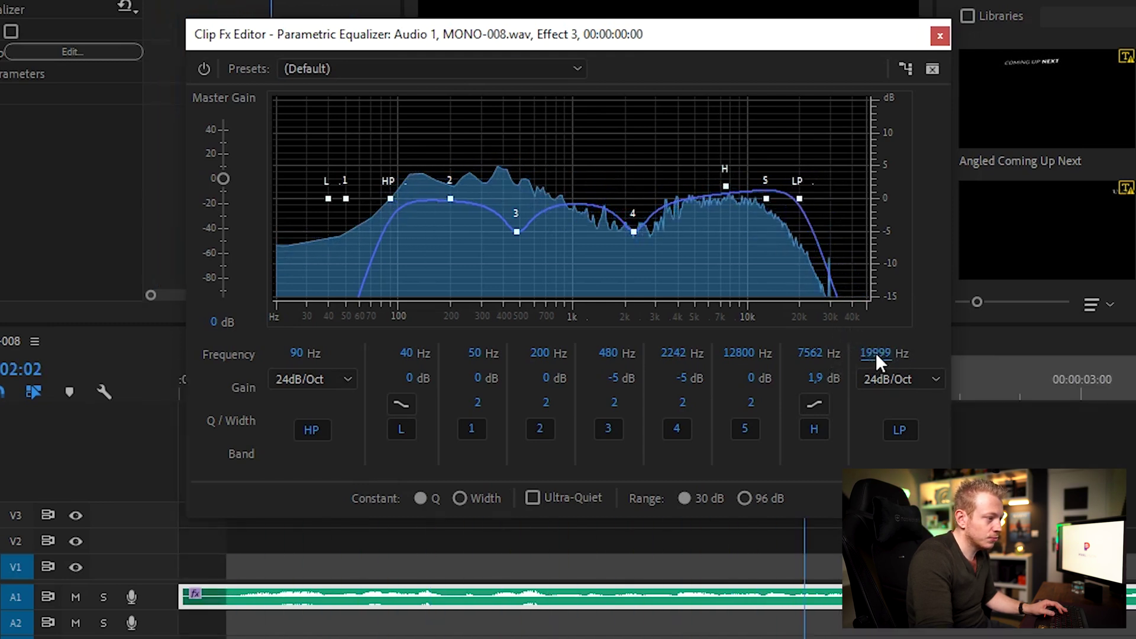
pyautogui.moveTo(877, 354); pyautogui.dragTo(870, 355)
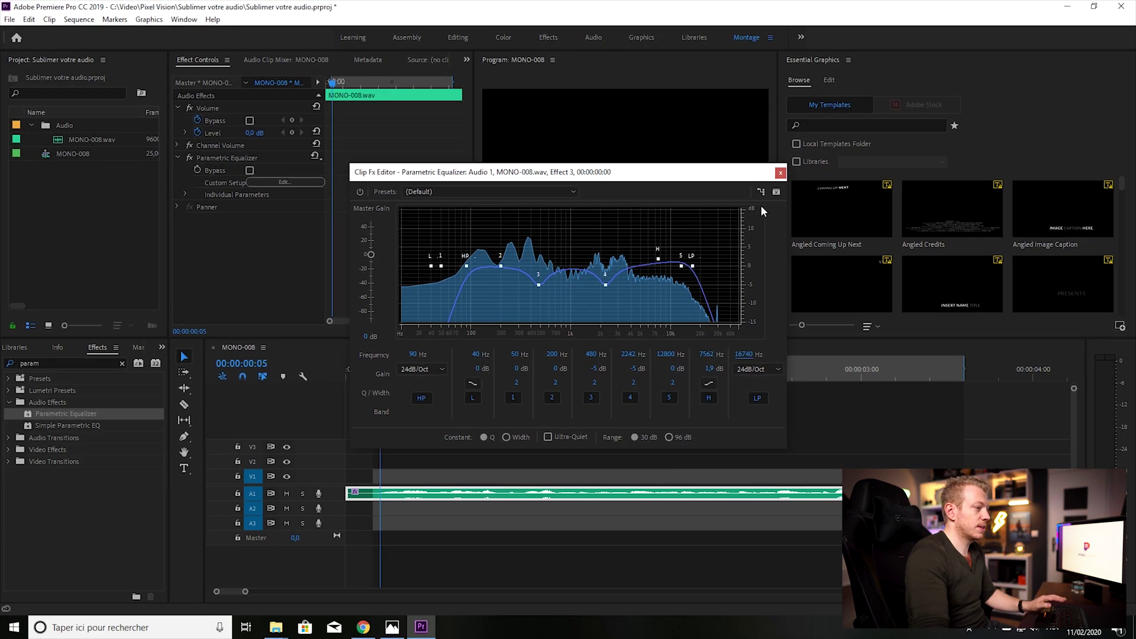
# Close the equalizer editor and play the clip while toggling the Parametric Equalizer to compare the sound
pyautogui.click(780, 172)
pyautogui.press('space')
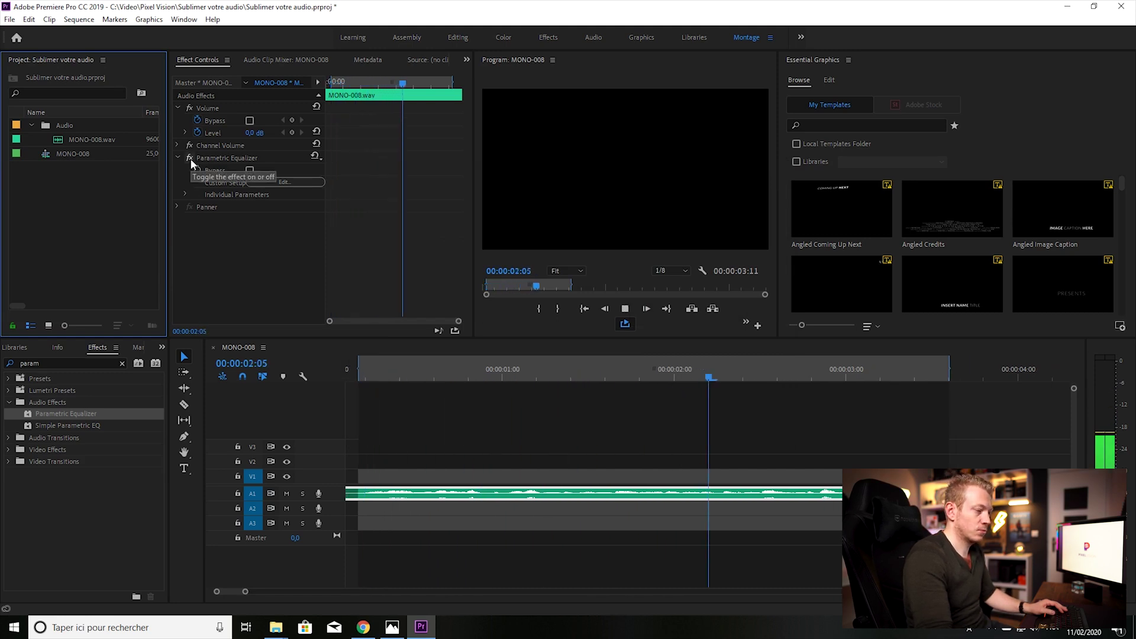
pyautogui.click(191, 161)
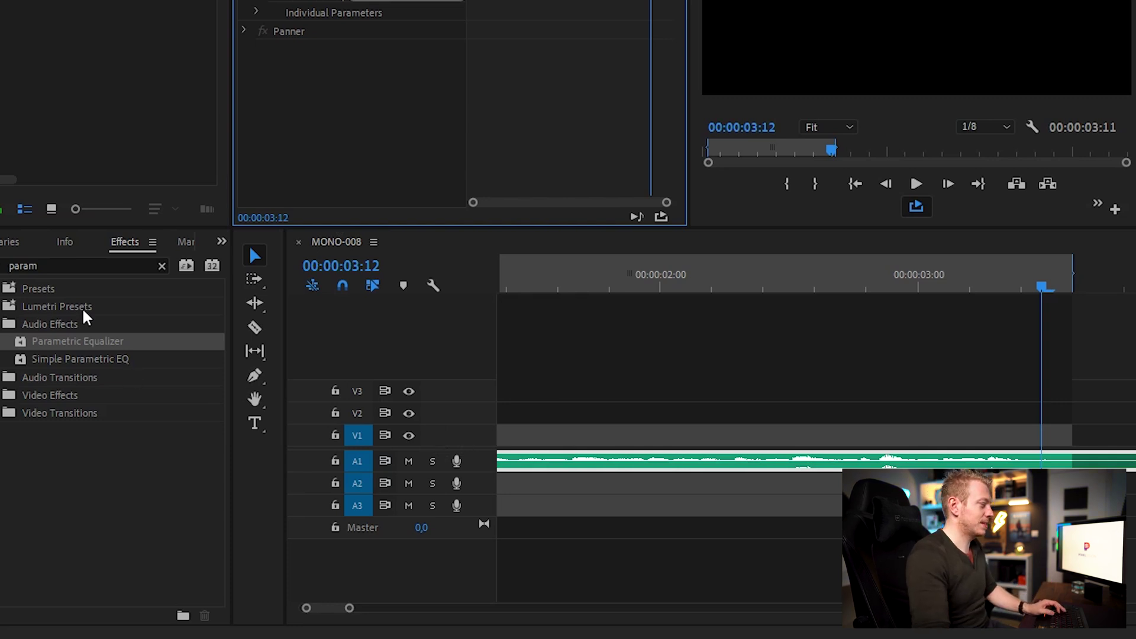
# Find the DeEsser effect, apply it to the audio clip on A1 and open its custom setup
pyautogui.click(1, 328)
pyautogui.click(53, 266)
pyautogui.doubleClick(52, 266)
pyautogui.write('deese')
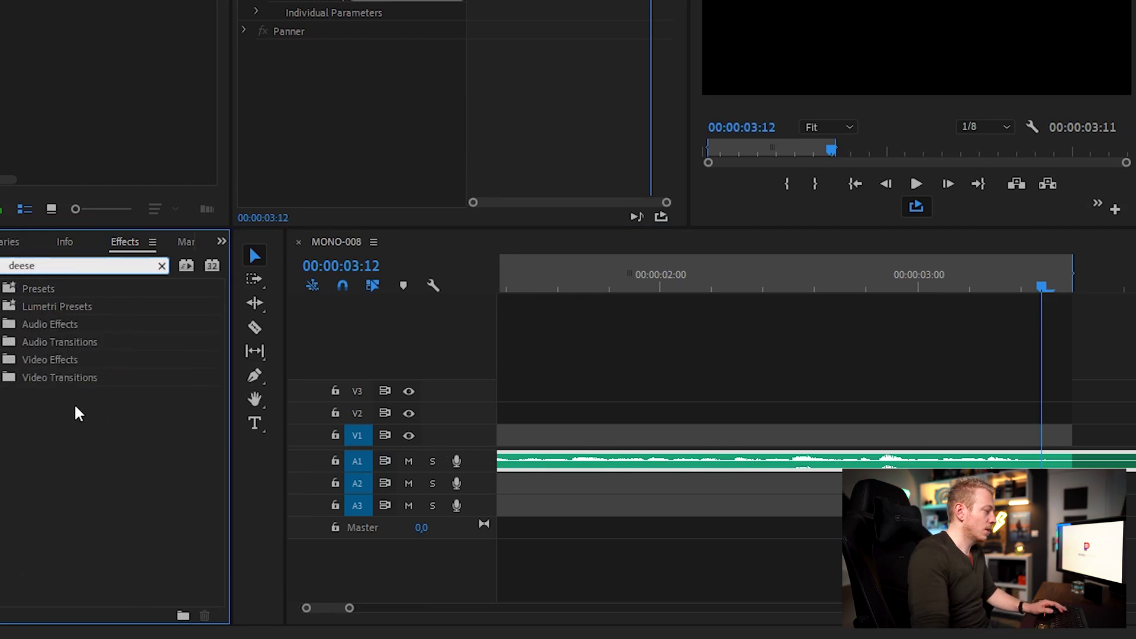
pyautogui.press('BackSpace')
pyautogui.moveTo(53, 374); pyautogui.dragTo(659, 461)
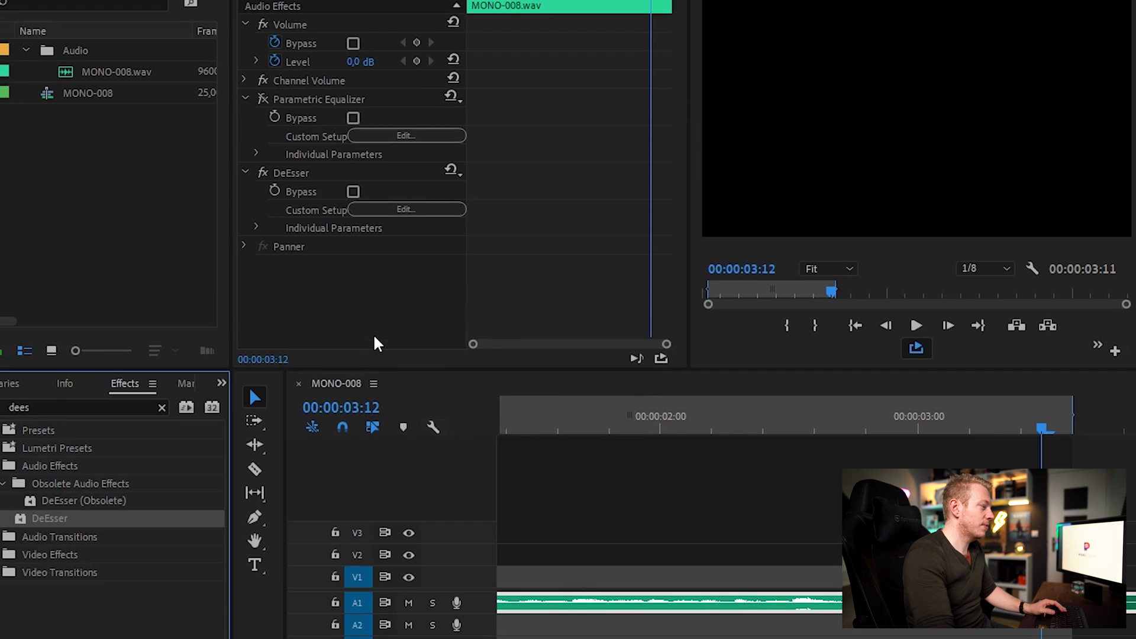
pyautogui.click(424, 213)
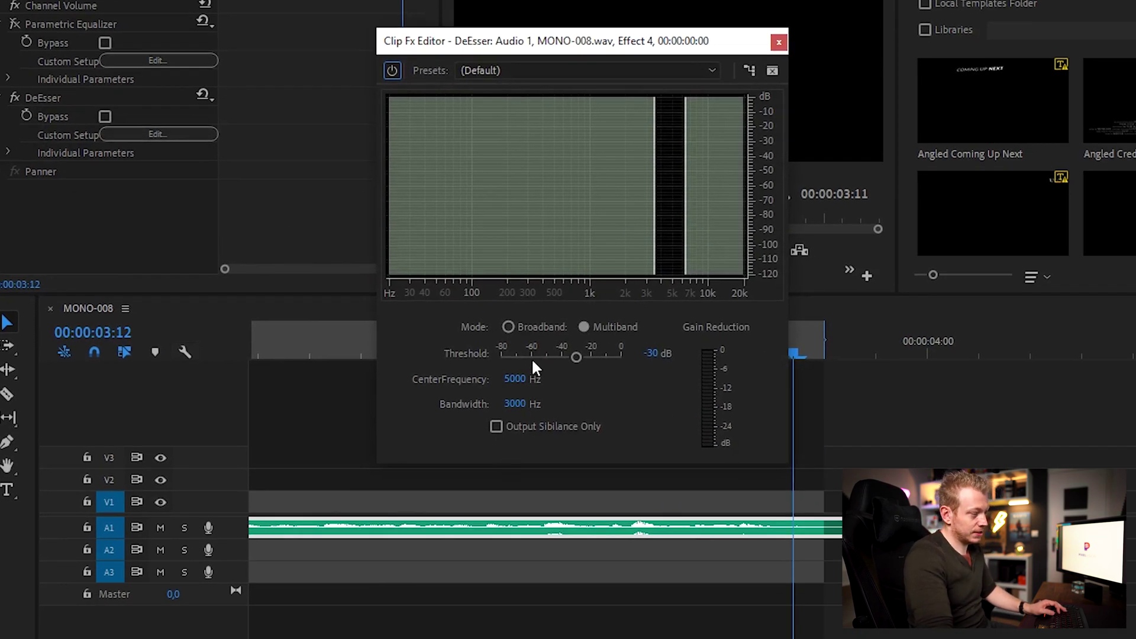
# Play the clip with Output Sibilance Only enabled, tuning the DeEsser's center frequency to 8623 Hz and bandwidth to 3085 Hz
pyautogui.press('Home')
pyautogui.press('space')
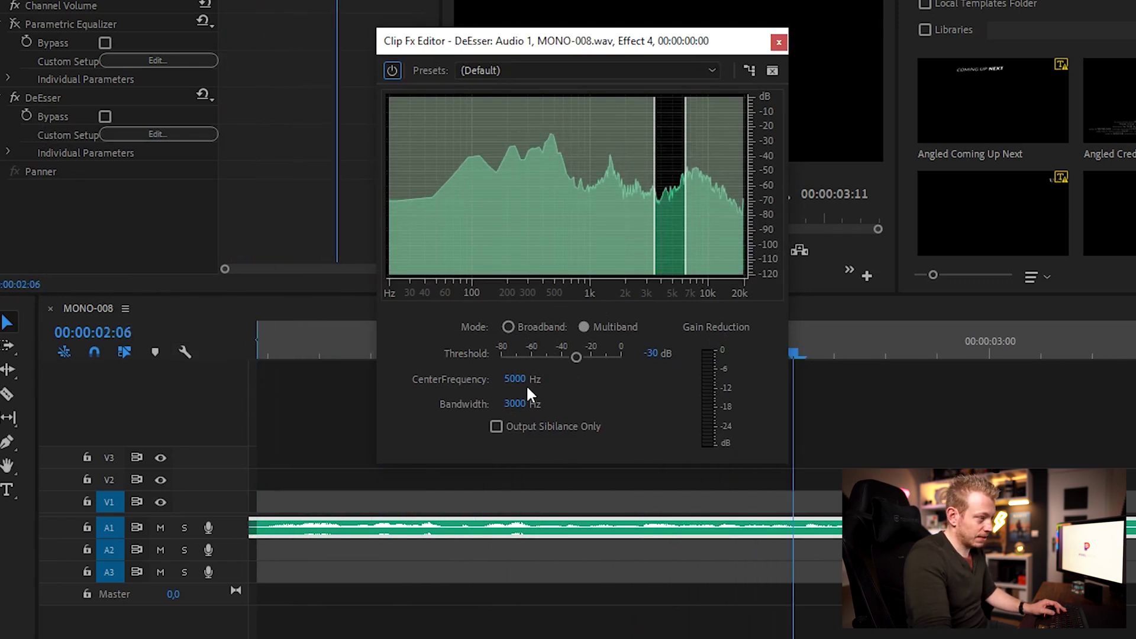
pyautogui.moveTo(516, 380); pyautogui.dragTo(535, 404)
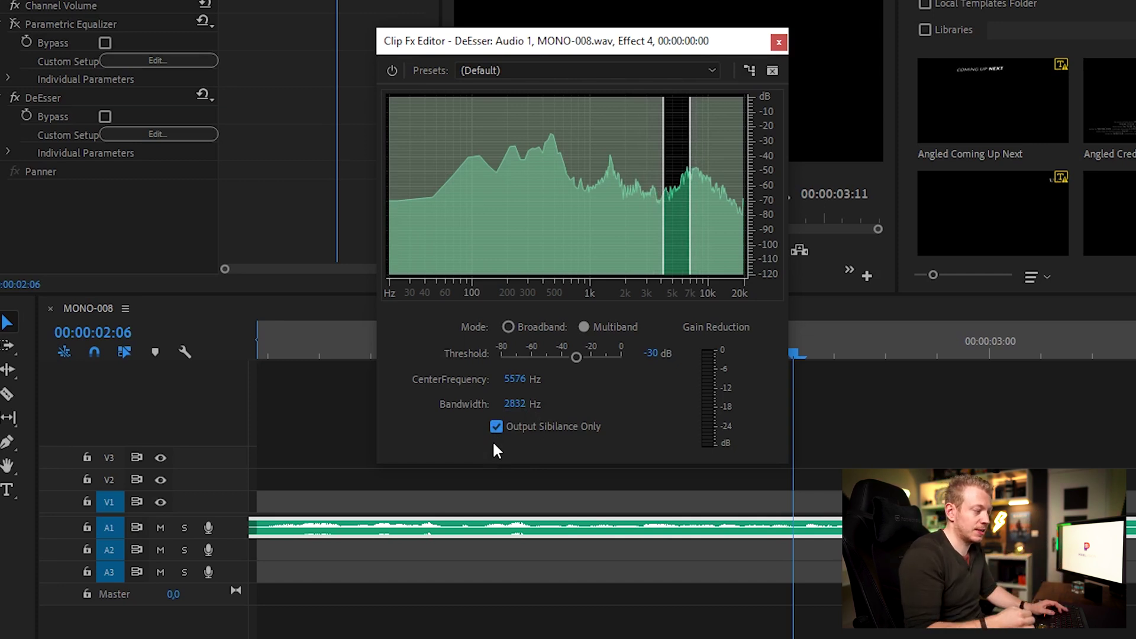
pyautogui.press('space')
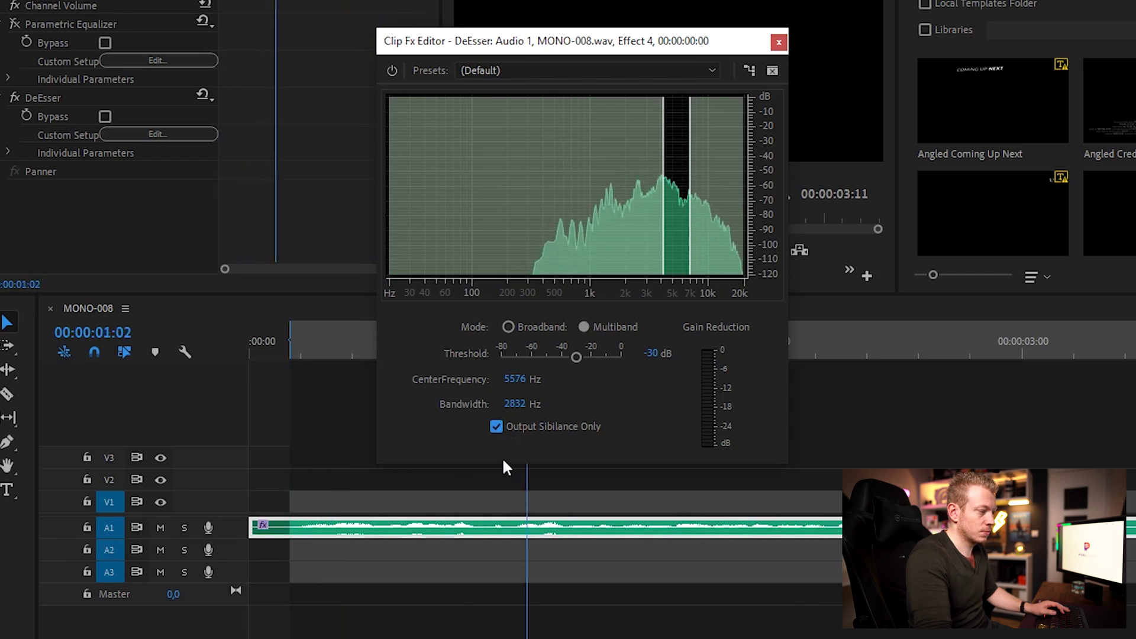
pyautogui.moveTo(513, 407); pyautogui.dragTo(537, 400)
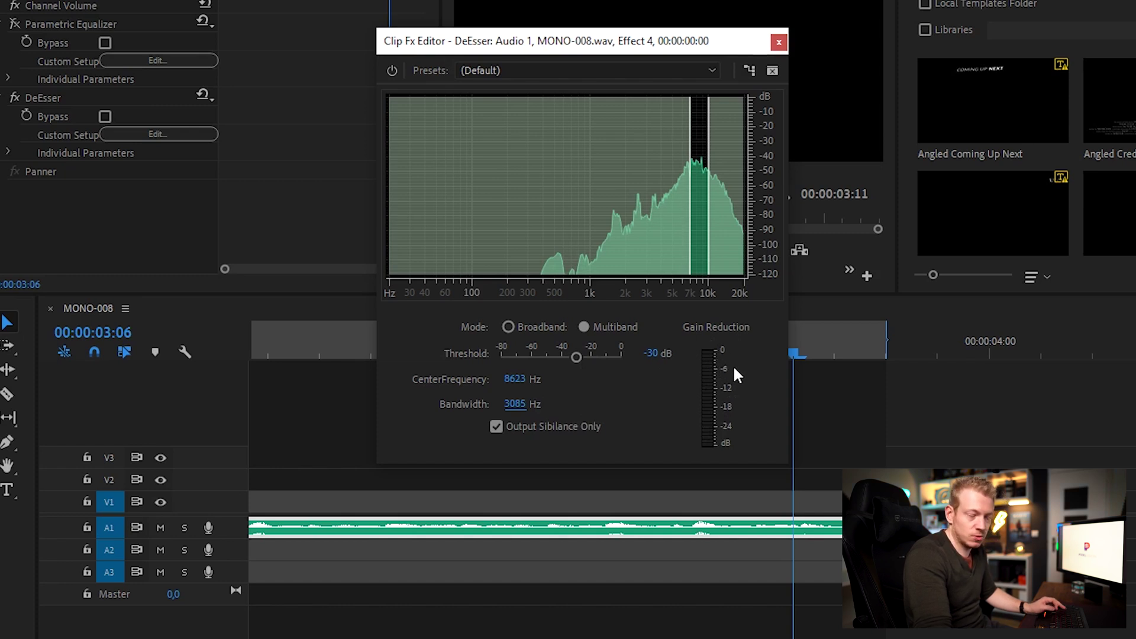
# Set the DeEsser threshold to -40 dB with Output Sibilance Only disabled, and close its editor
pyautogui.press('space')
pyautogui.moveTo(654, 358); pyautogui.dragTo(645, 356)
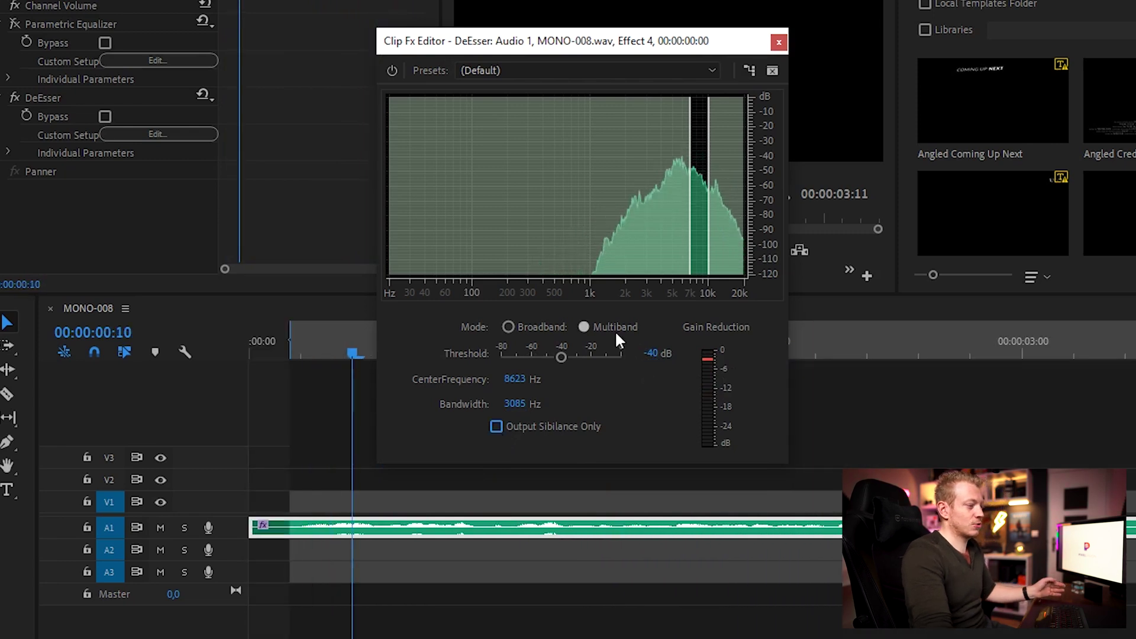
pyautogui.click(779, 41)
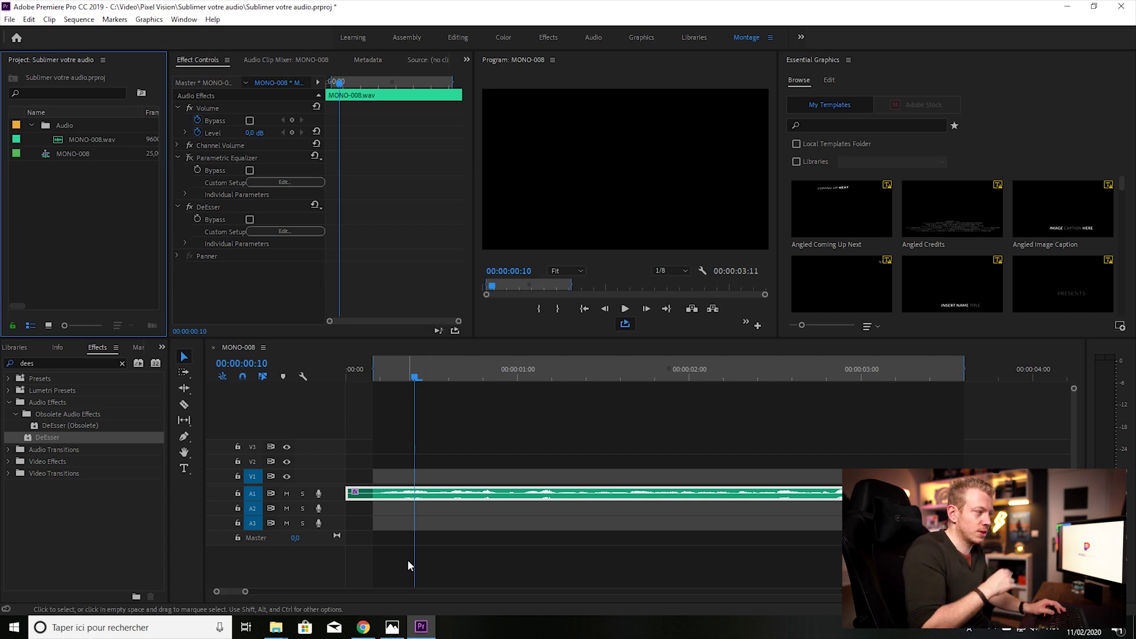
# Play the clip with the DeEsser on and off to compare the sound
pyautogui.press('space')
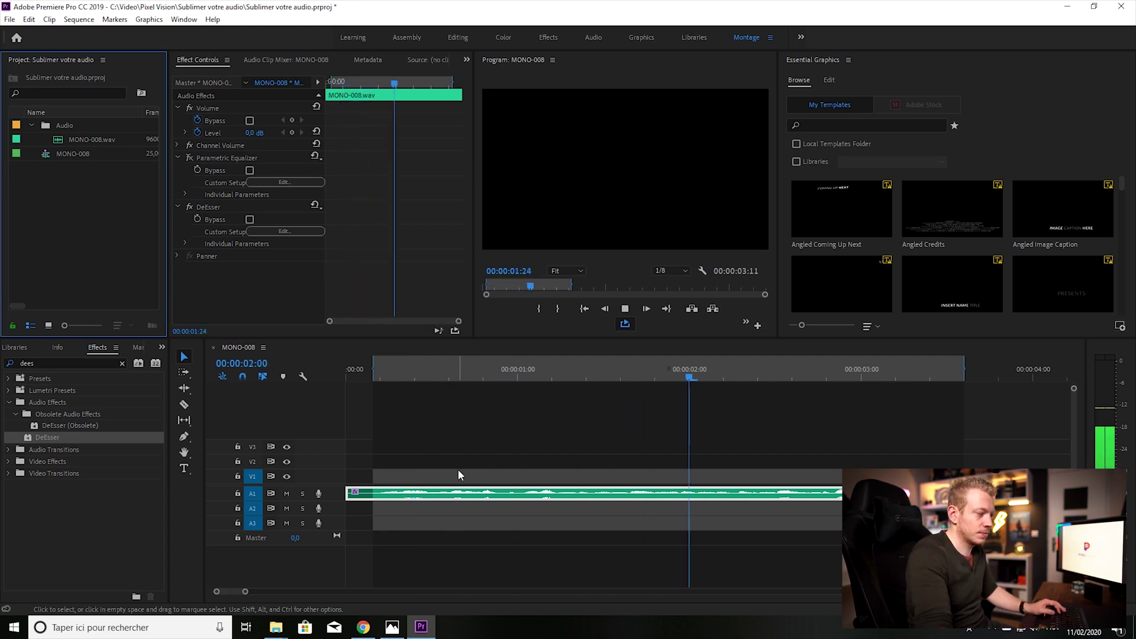
pyautogui.press('space')
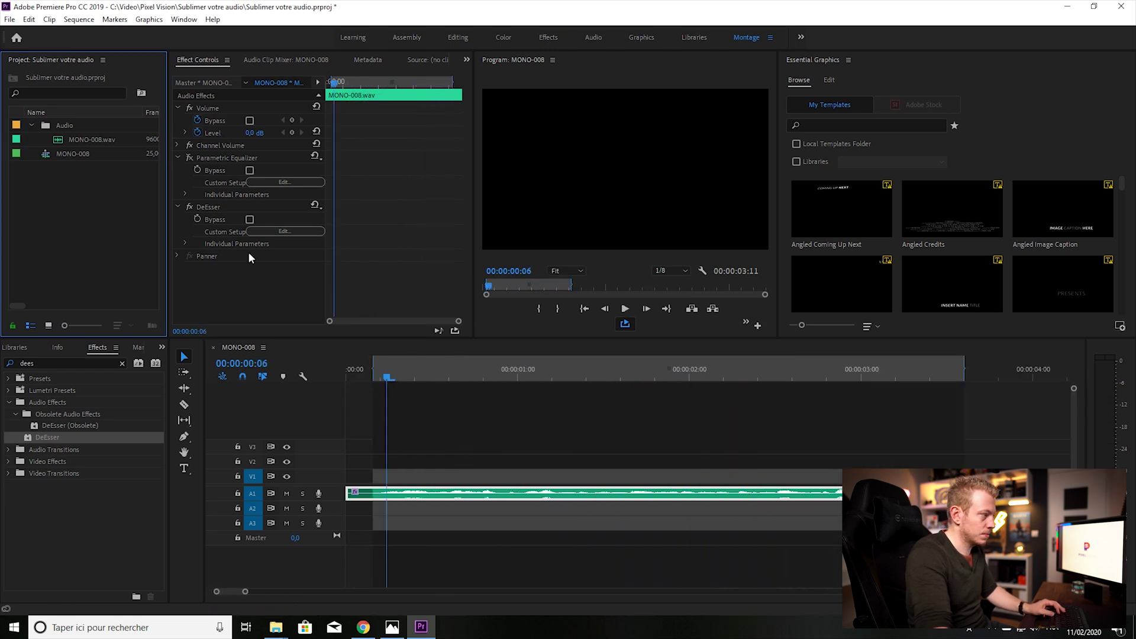
pyautogui.click(193, 204)
pyautogui.press('space')
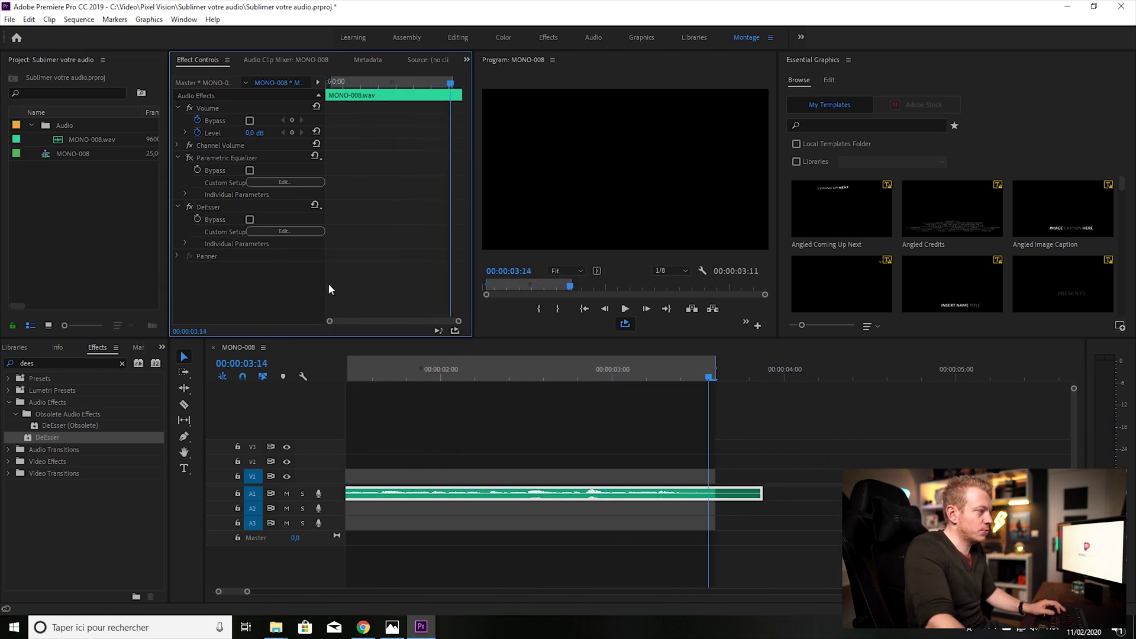
pyautogui.press('space')
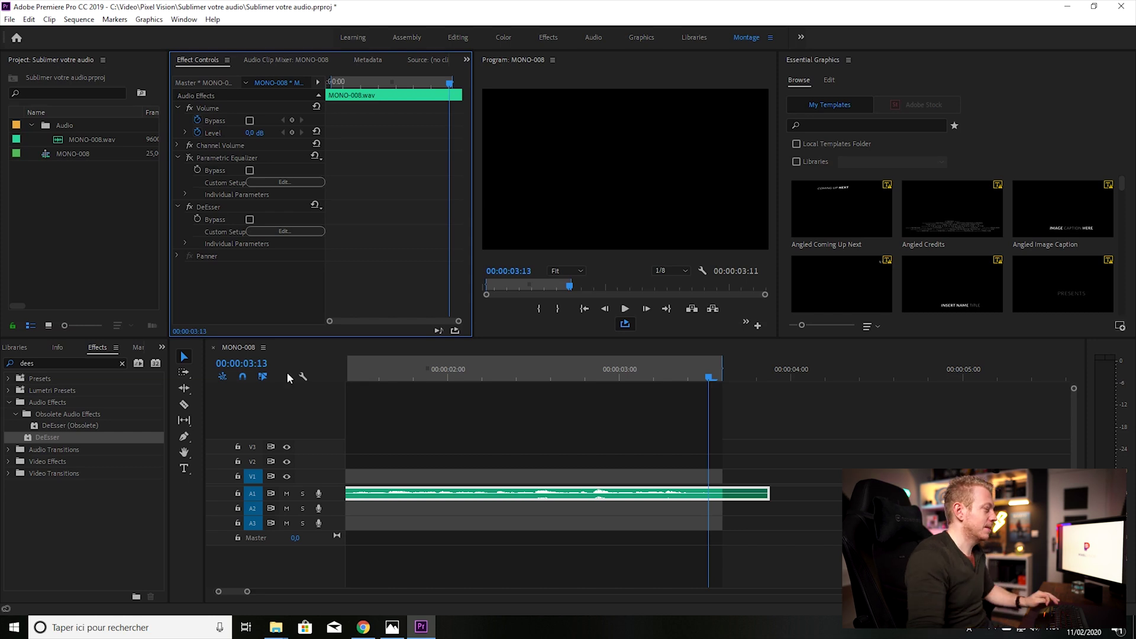
# Find the Dynamics effect, apply it to the audio clip on A1 and open its custom setup
pyautogui.click(65, 363)
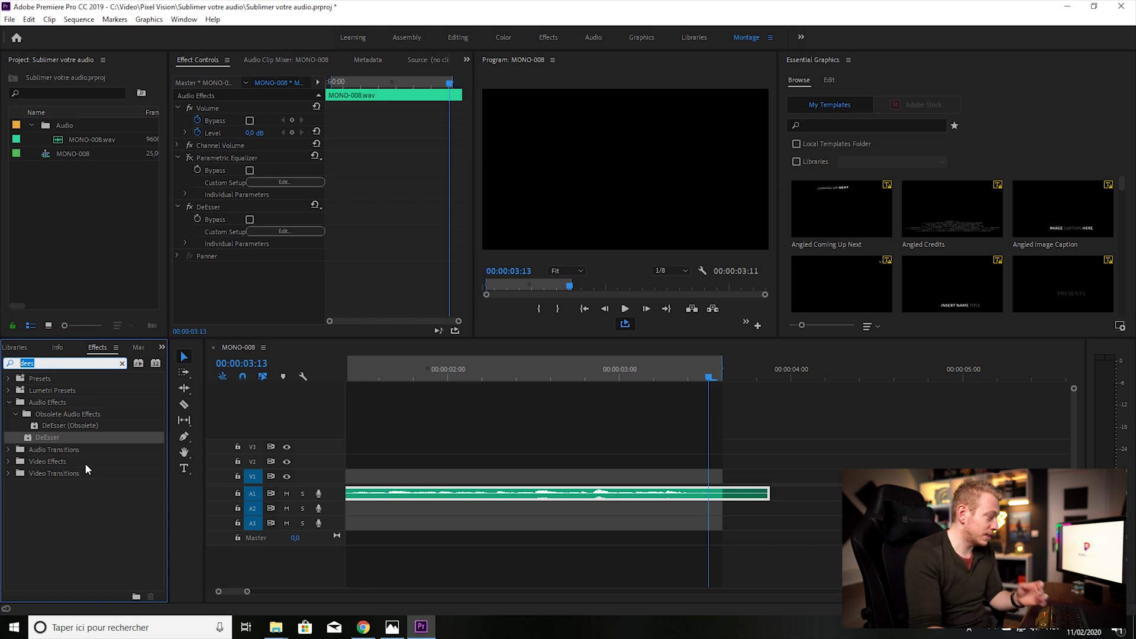
pyautogui.write('dyna')
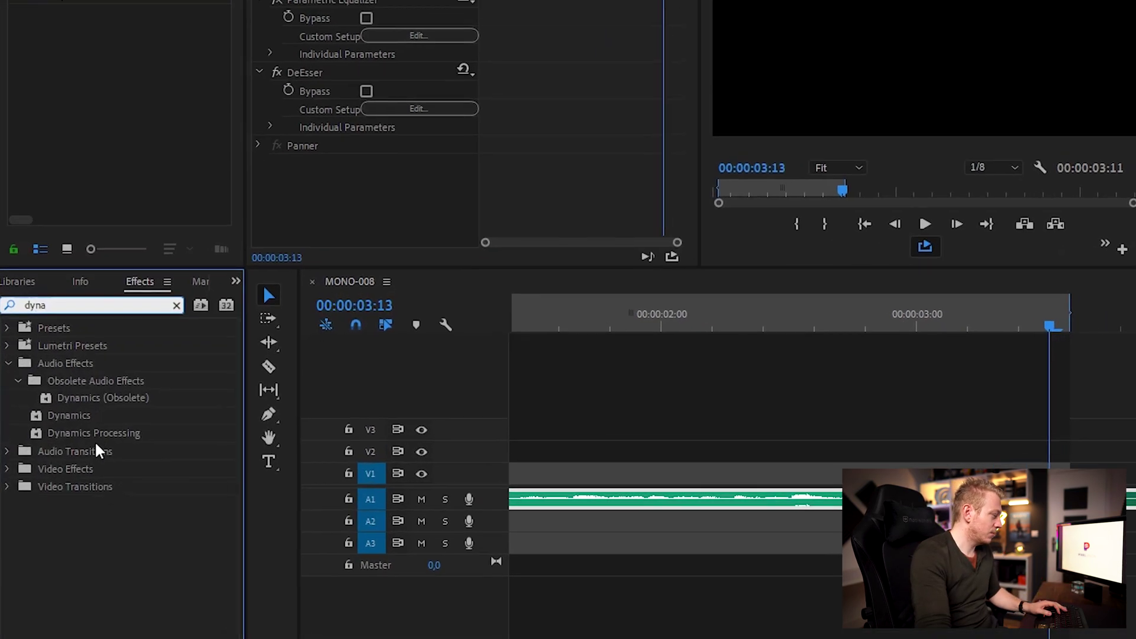
pyautogui.moveTo(59, 438); pyautogui.dragTo(421, 481)
pyautogui.moveTo(628, 481); pyautogui.dragTo(651, 505)
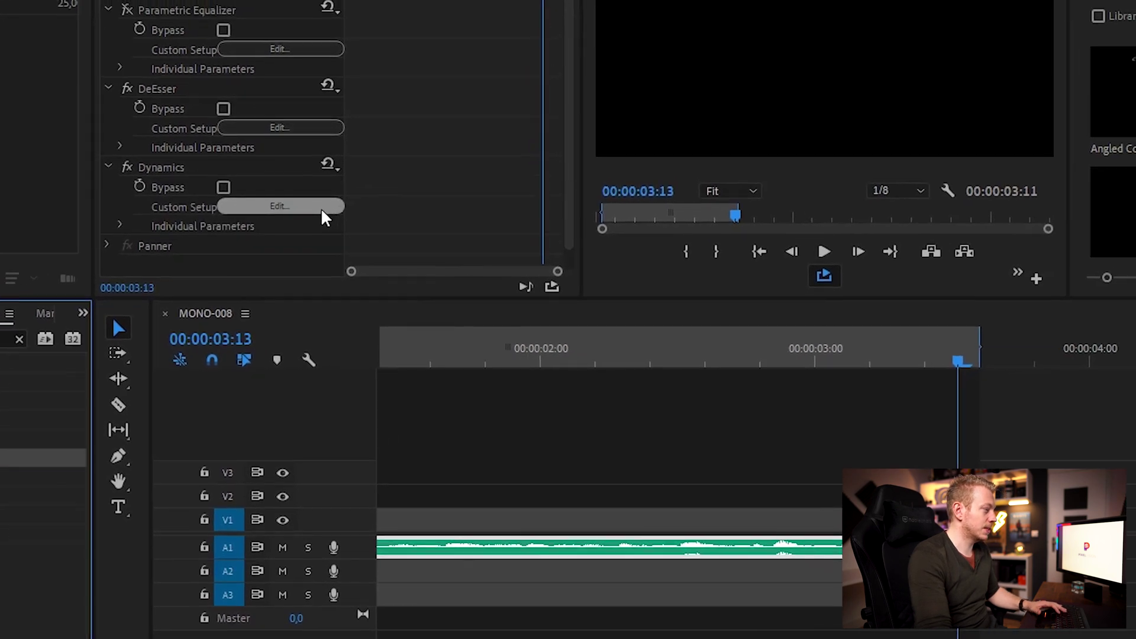
pyautogui.click(323, 210)
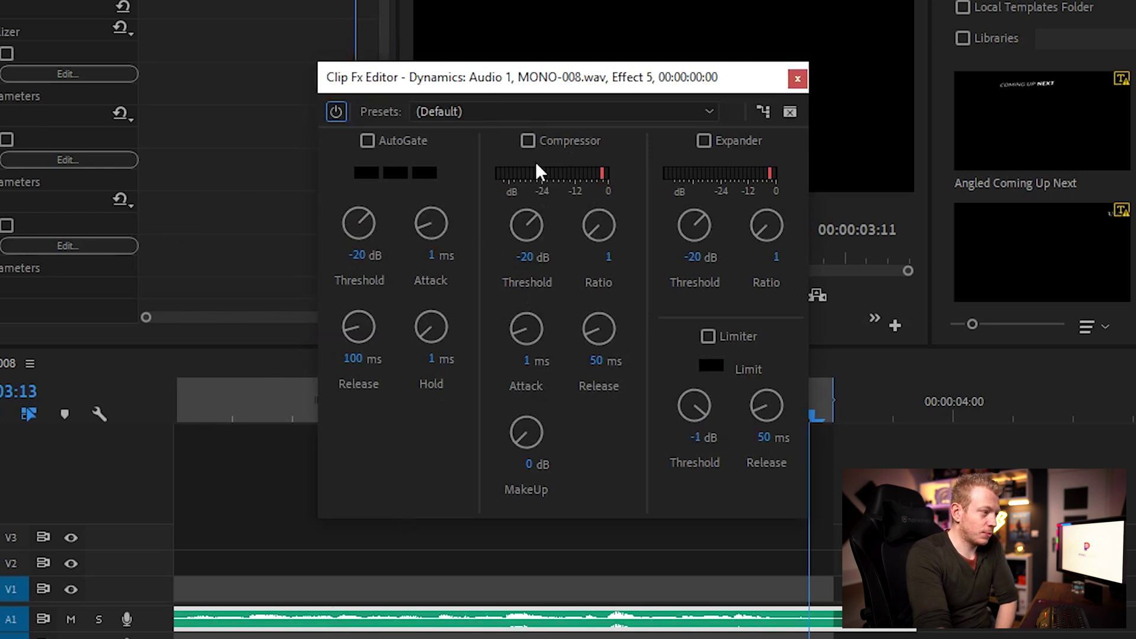
# Enable the Compressor in the Dynamics effect and set its ratio to 2.5
pyautogui.click(526, 141)
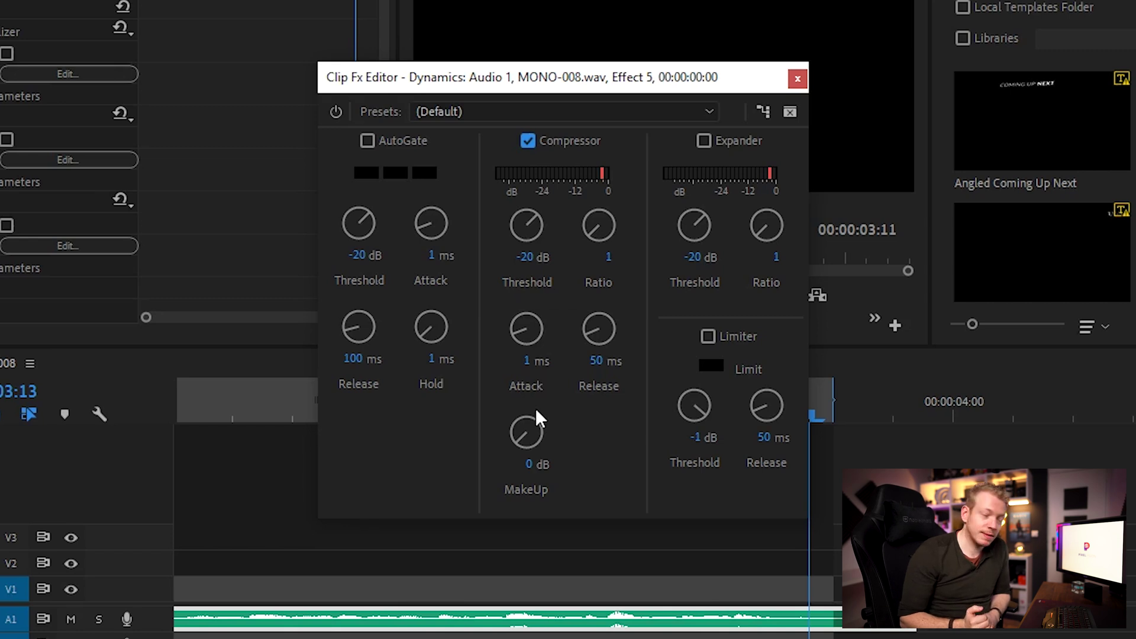
pyautogui.click(612, 258)
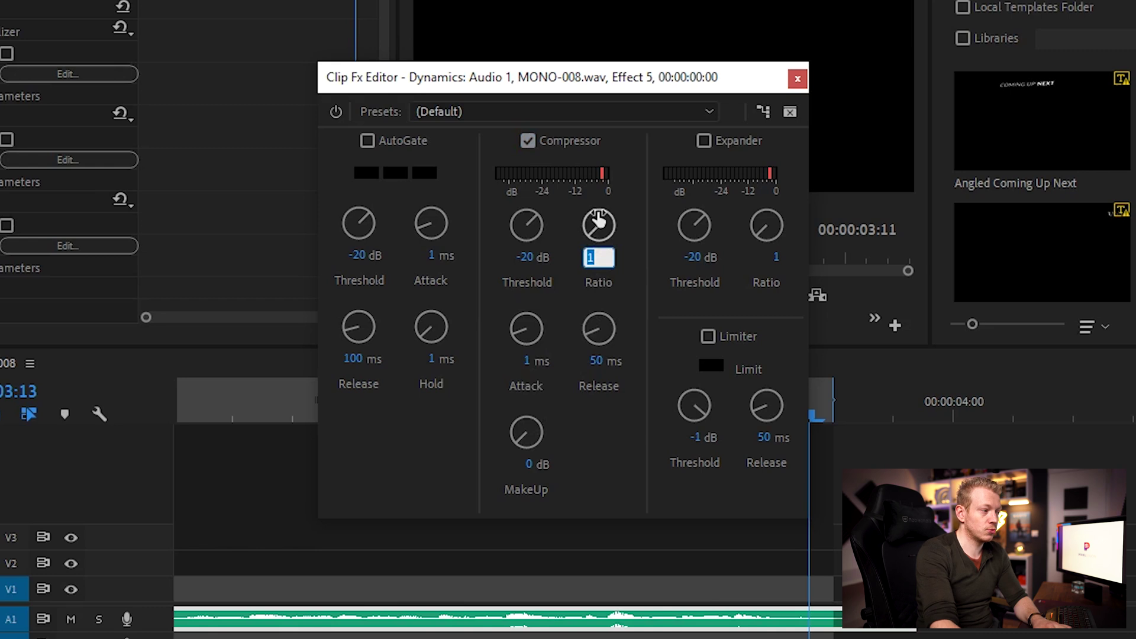
pyautogui.write('2.5')
pyautogui.press('Return')
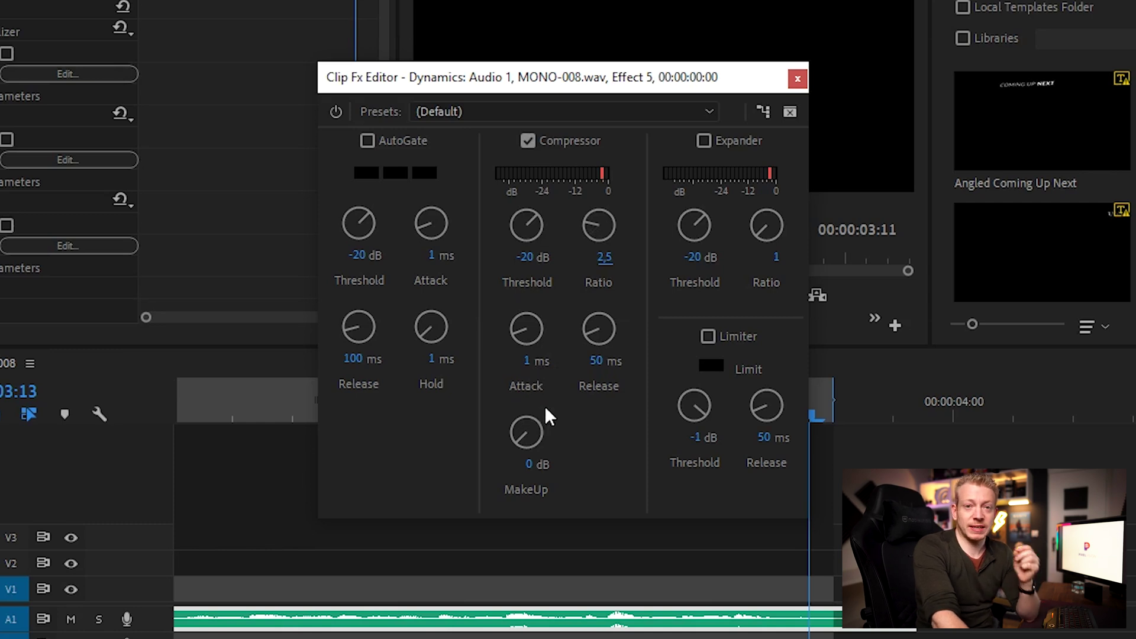
# Set the Compressor's attack to 10 ms and its release to 80 ms
pyautogui.click(525, 361)
pyautogui.write('10')
pyautogui.press('Return')
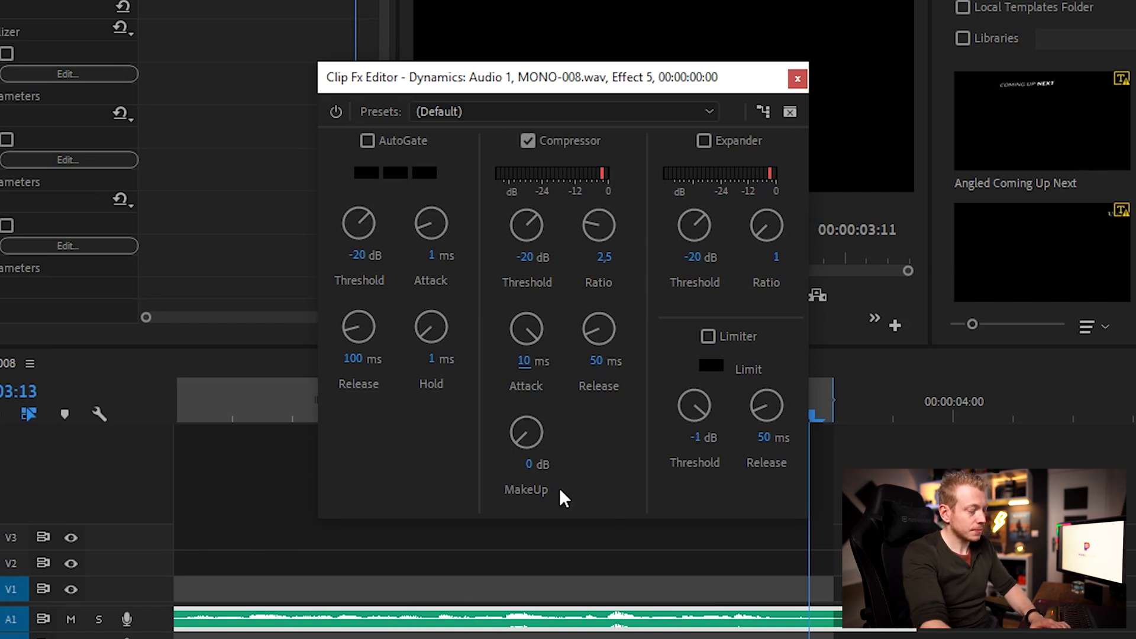
pyautogui.click(595, 362)
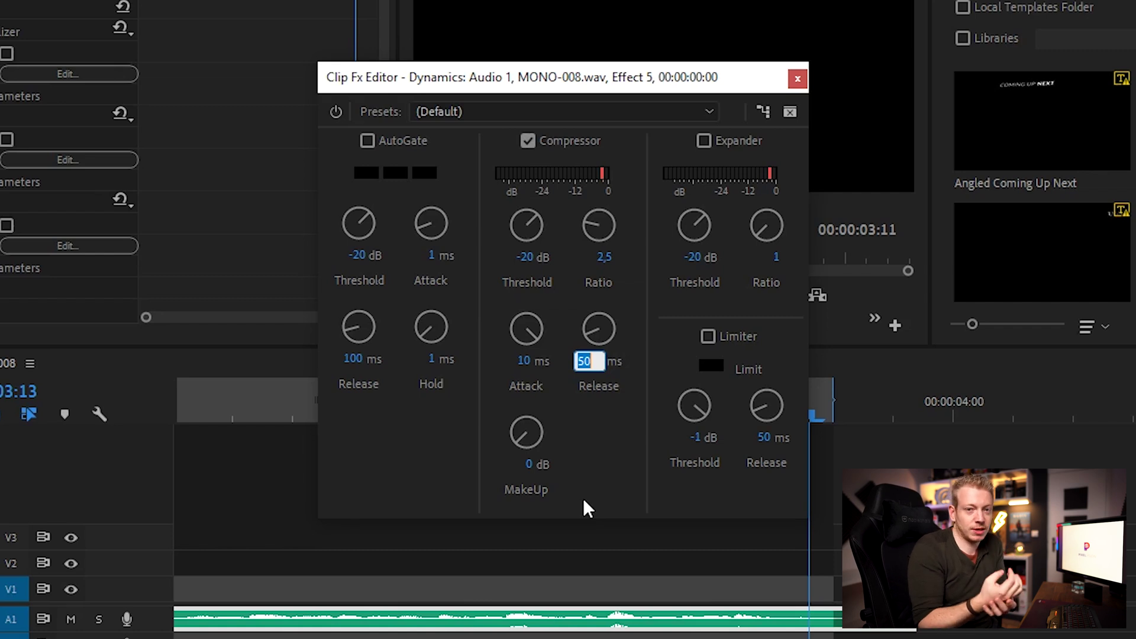
pyautogui.write('80')
pyautogui.press('Return')
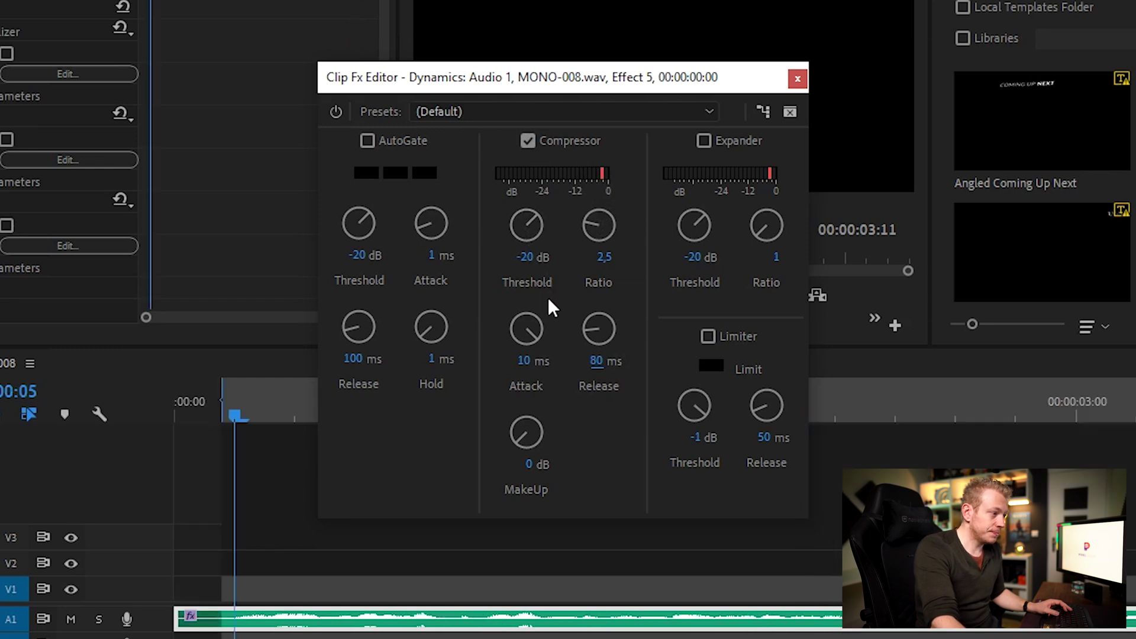
# Lower the Compressor's threshold to -26.8 dB and raise its makeup gain to 7.3 dB while playing the clip
pyautogui.moveTo(528, 256); pyautogui.dragTo(463, 265)
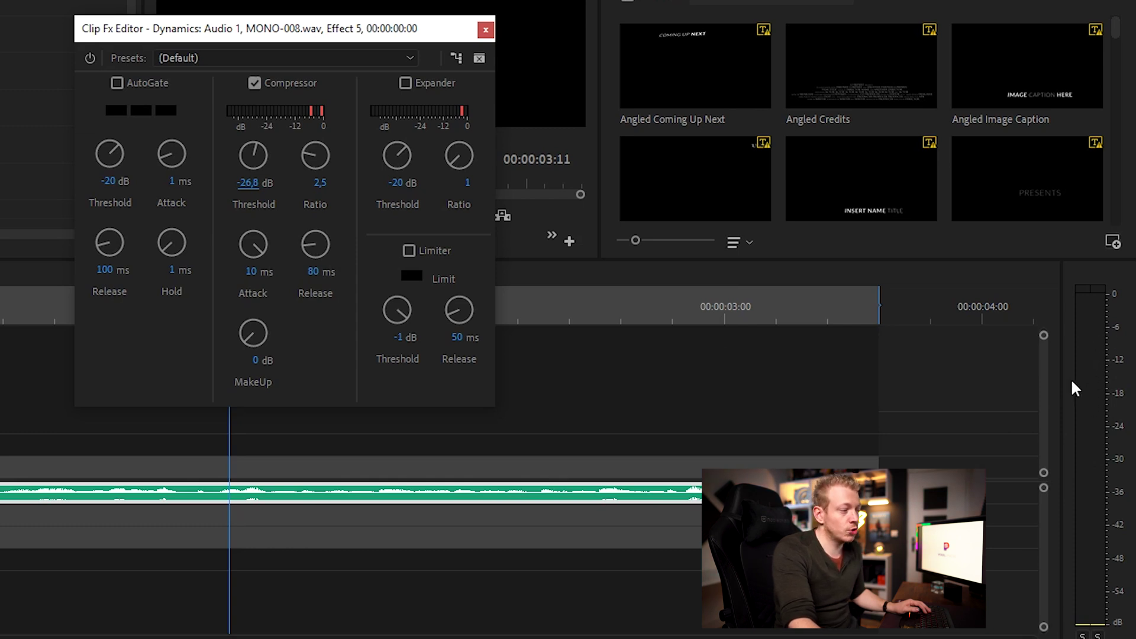
pyautogui.press('space')
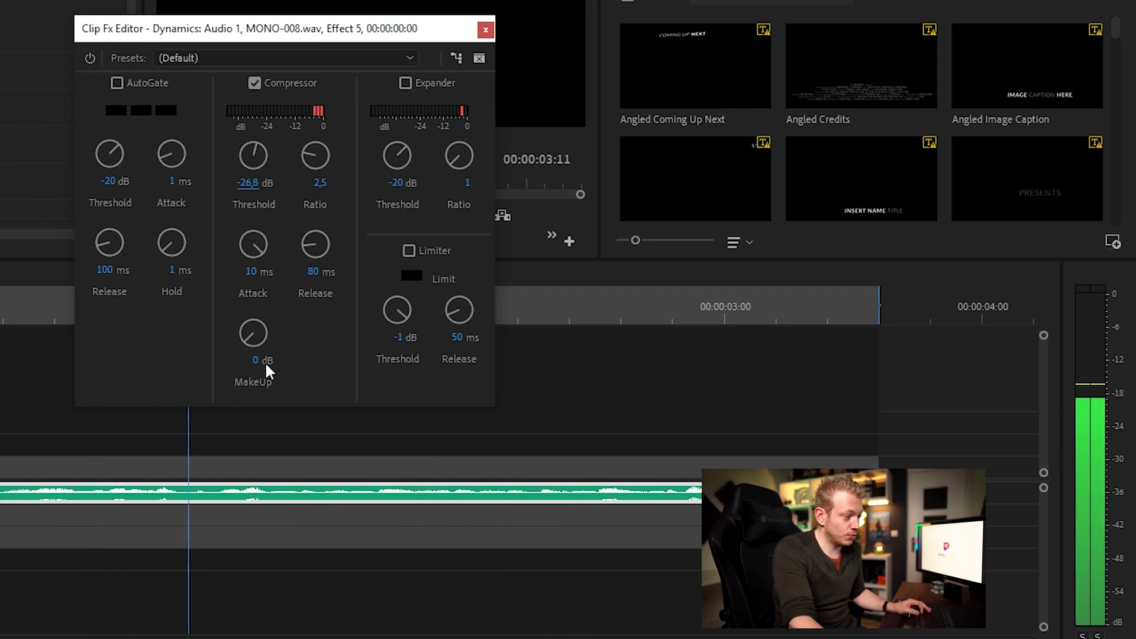
pyautogui.moveTo(260, 362); pyautogui.dragTo(322, 362)
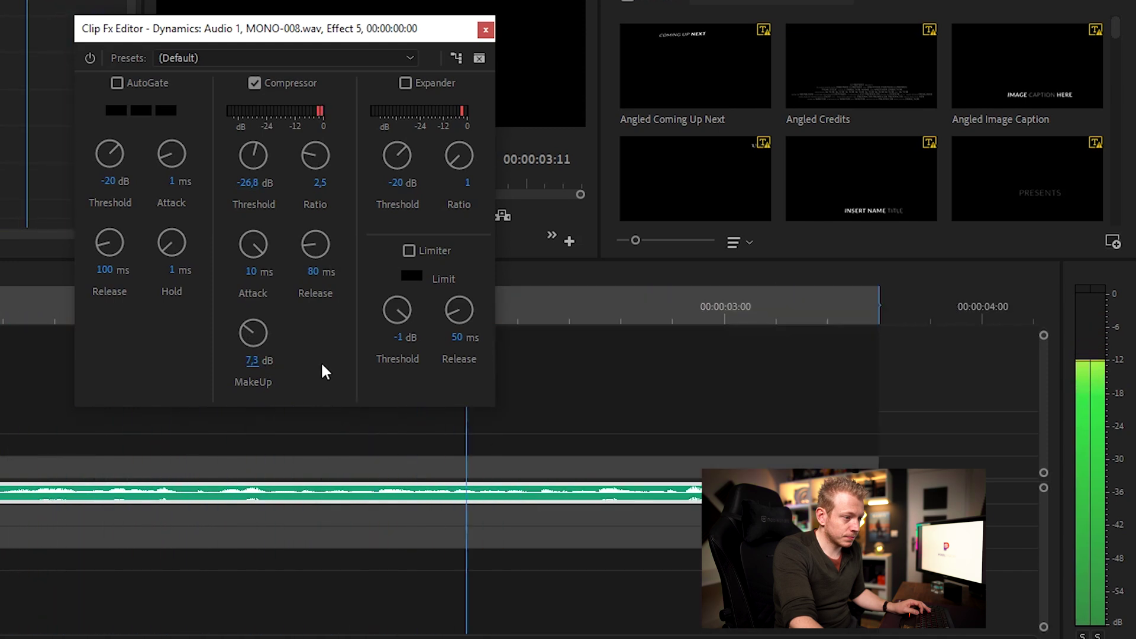
# Stop playback, enable the Limiter in the Dynamics effect and close its editor
pyautogui.press('space')
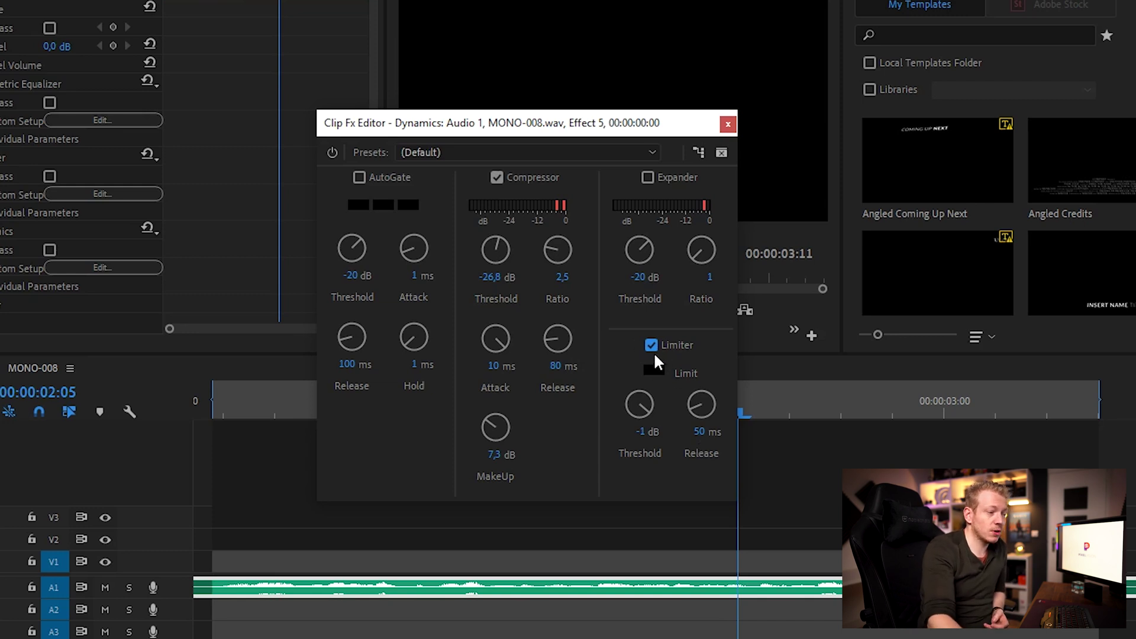
pyautogui.hotkey('ctrl', 's')
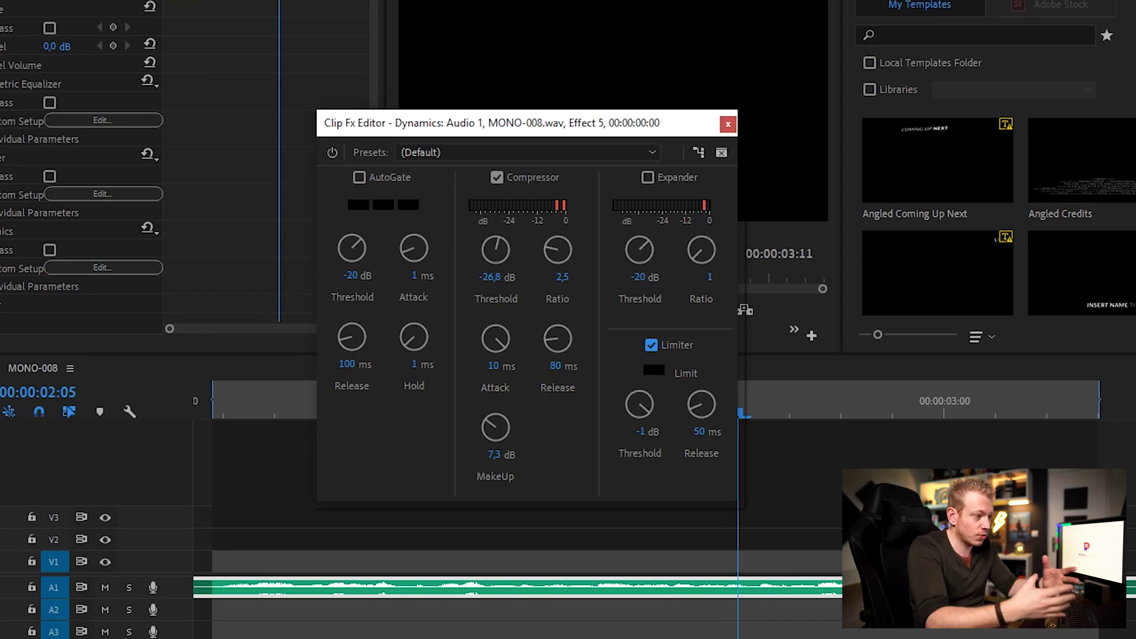
pyautogui.click(727, 125)
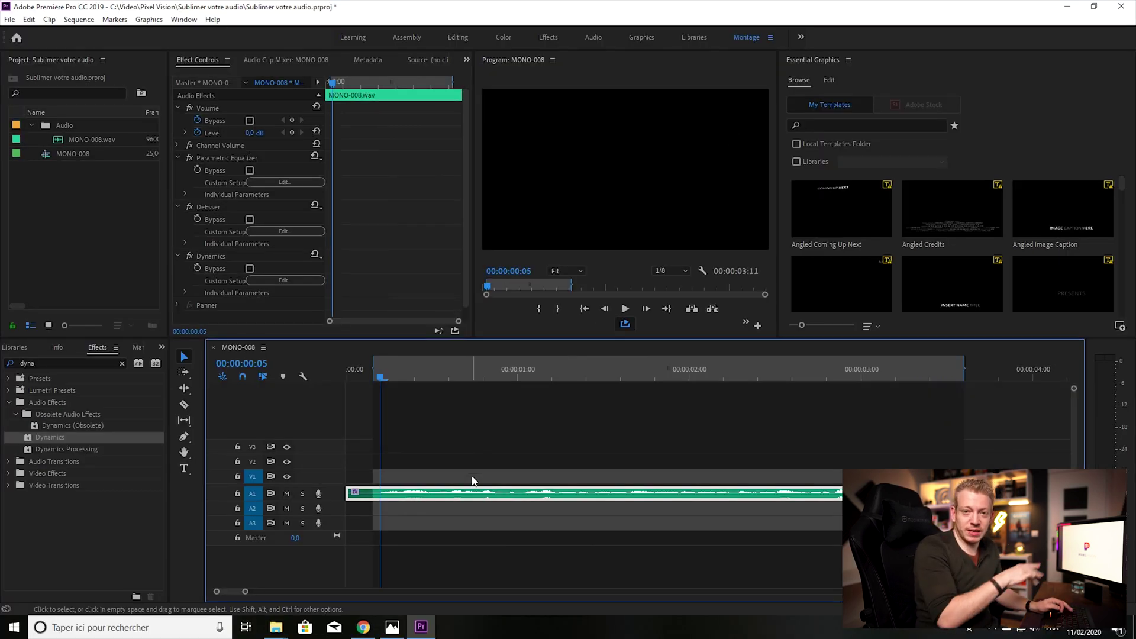
# Play the clip from the start with the Dynamics effect on and off to compare the sound
pyautogui.press('space')
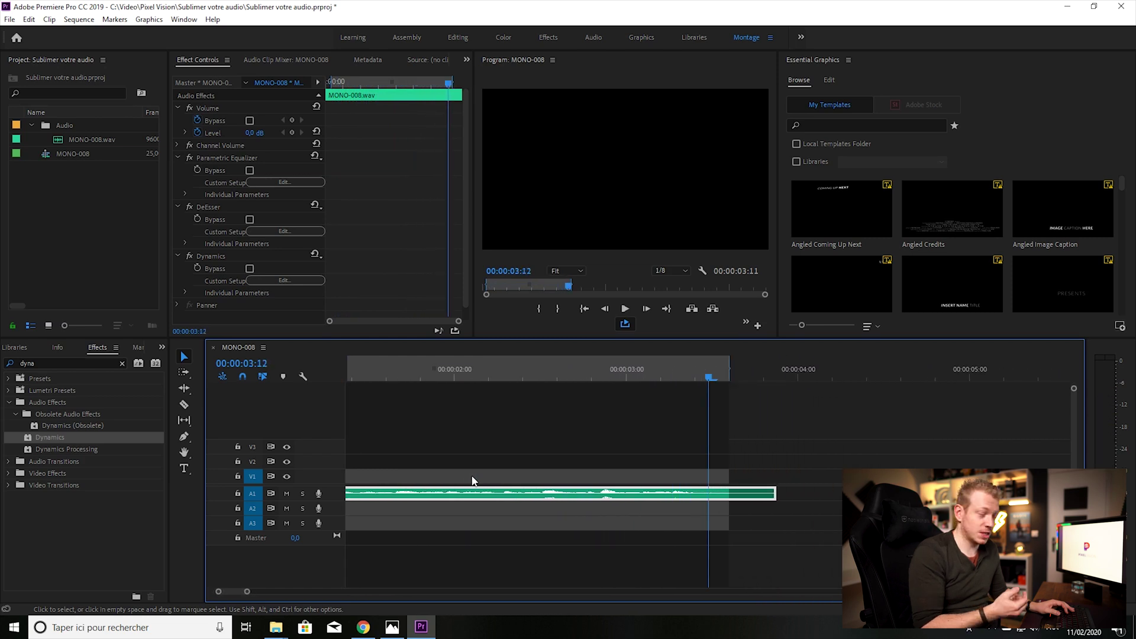
pyautogui.click(189, 256)
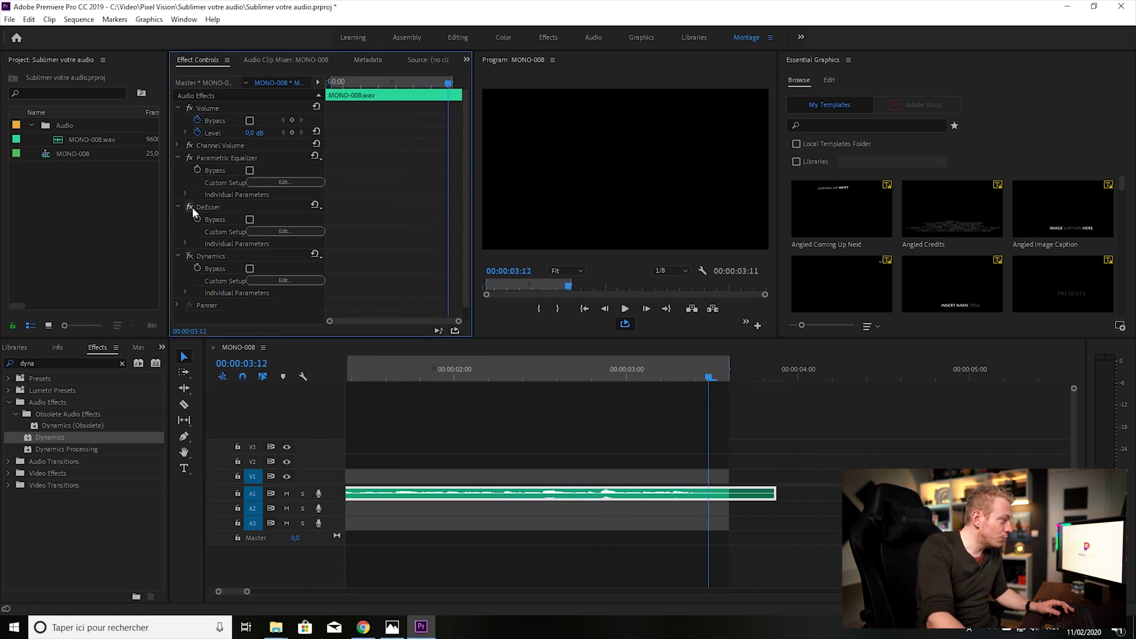
pyautogui.press('space')
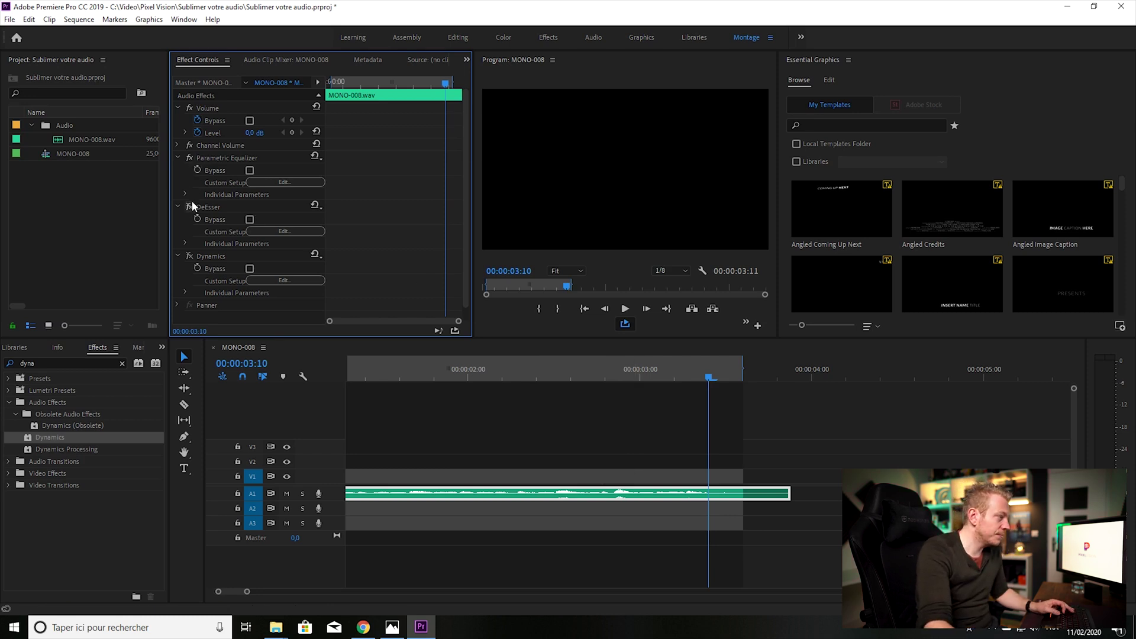
pyautogui.press('Home')
pyautogui.press('space')
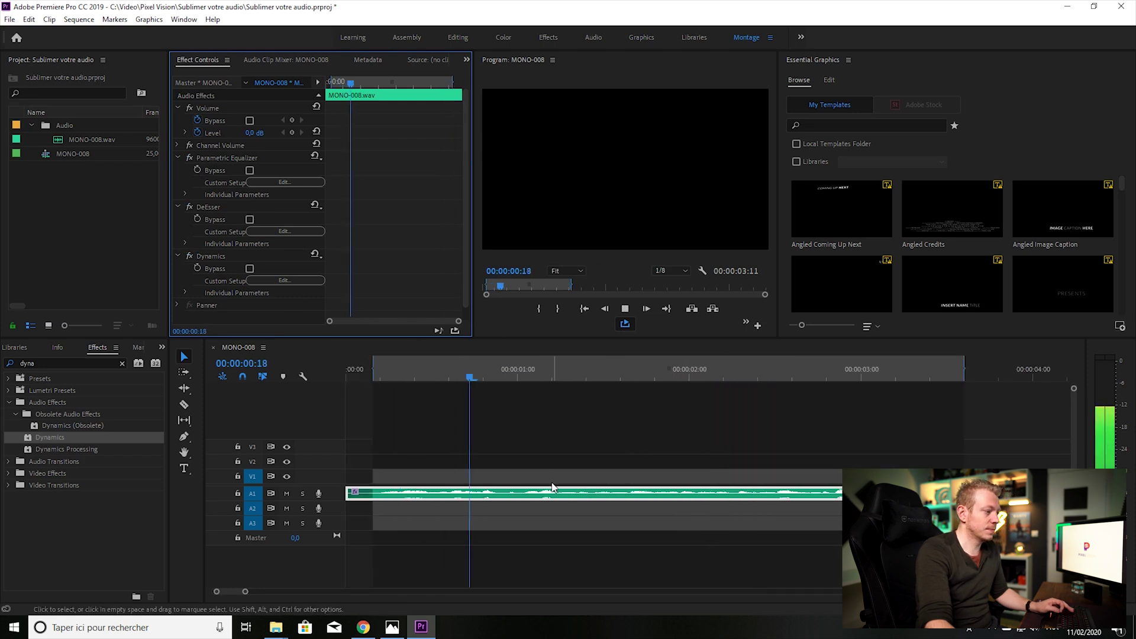